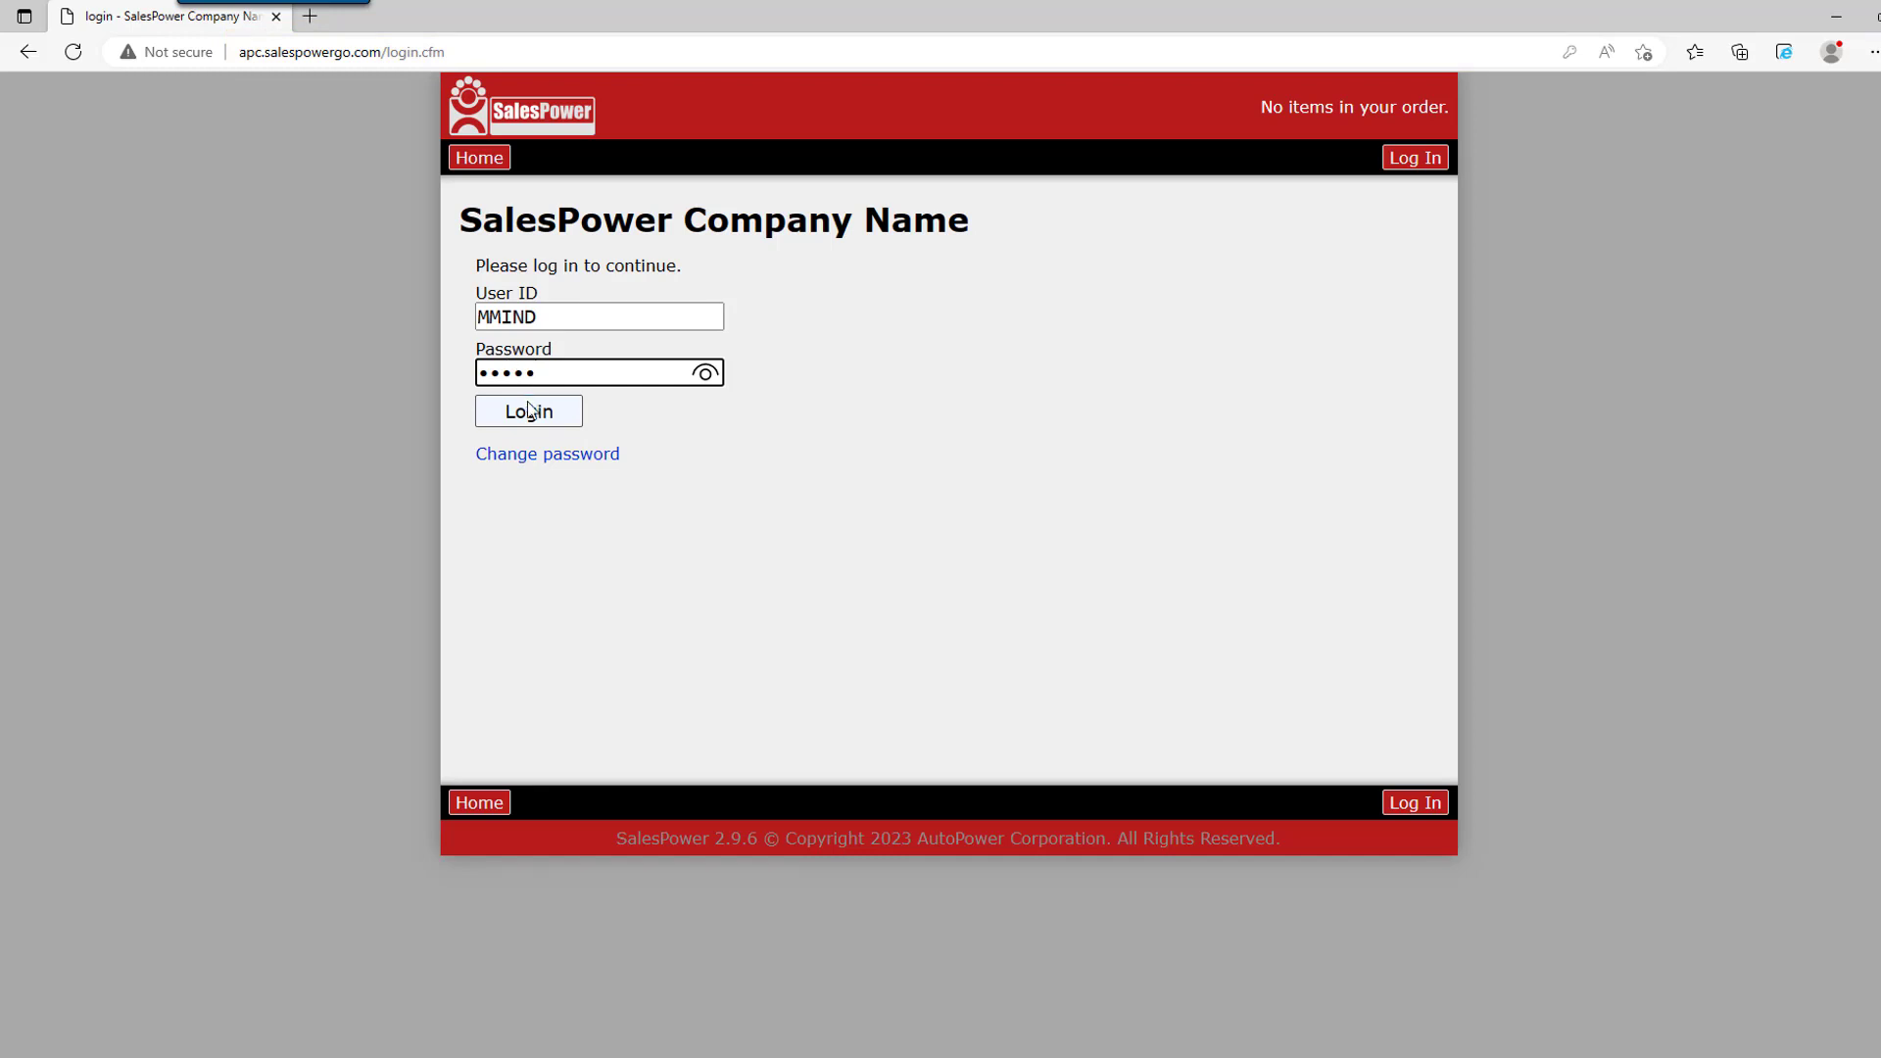
- Log in to the account, search the customers for AUTO and select WYLDE AUTO SUPPLY
click(530, 412)
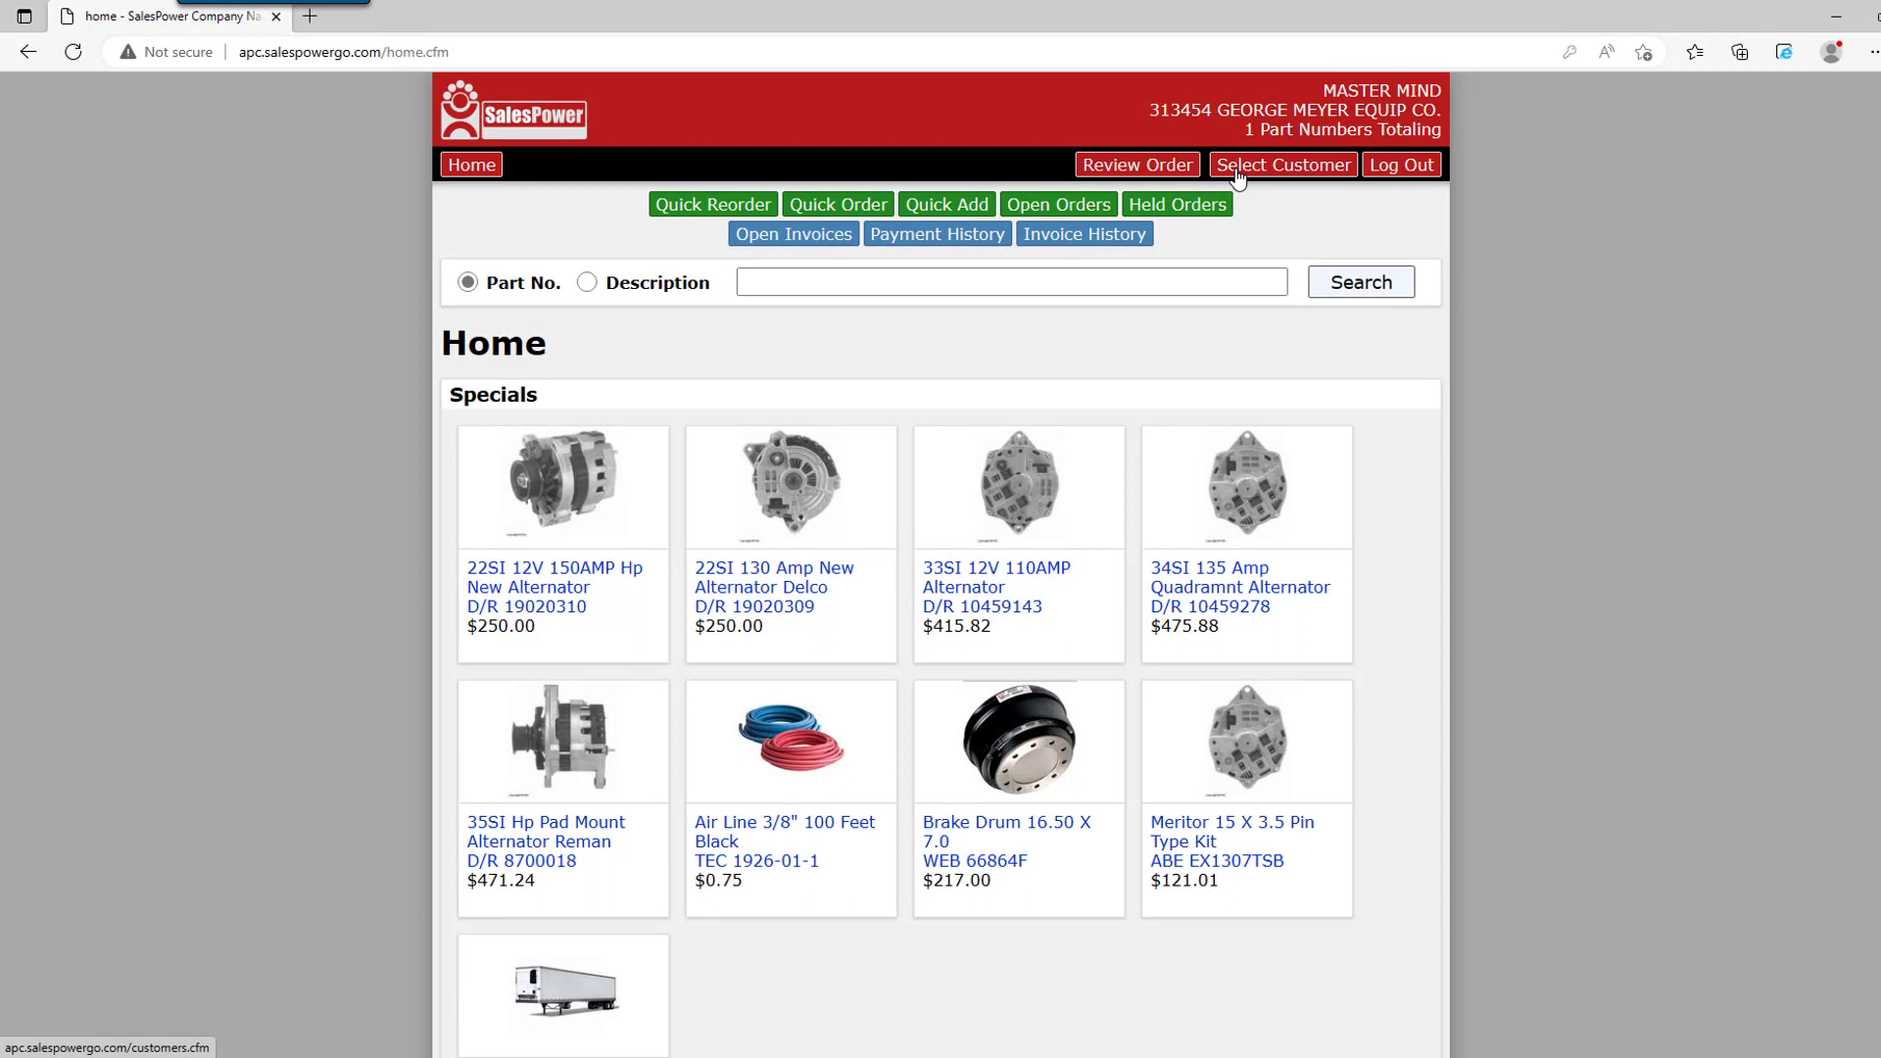
click(1236, 174)
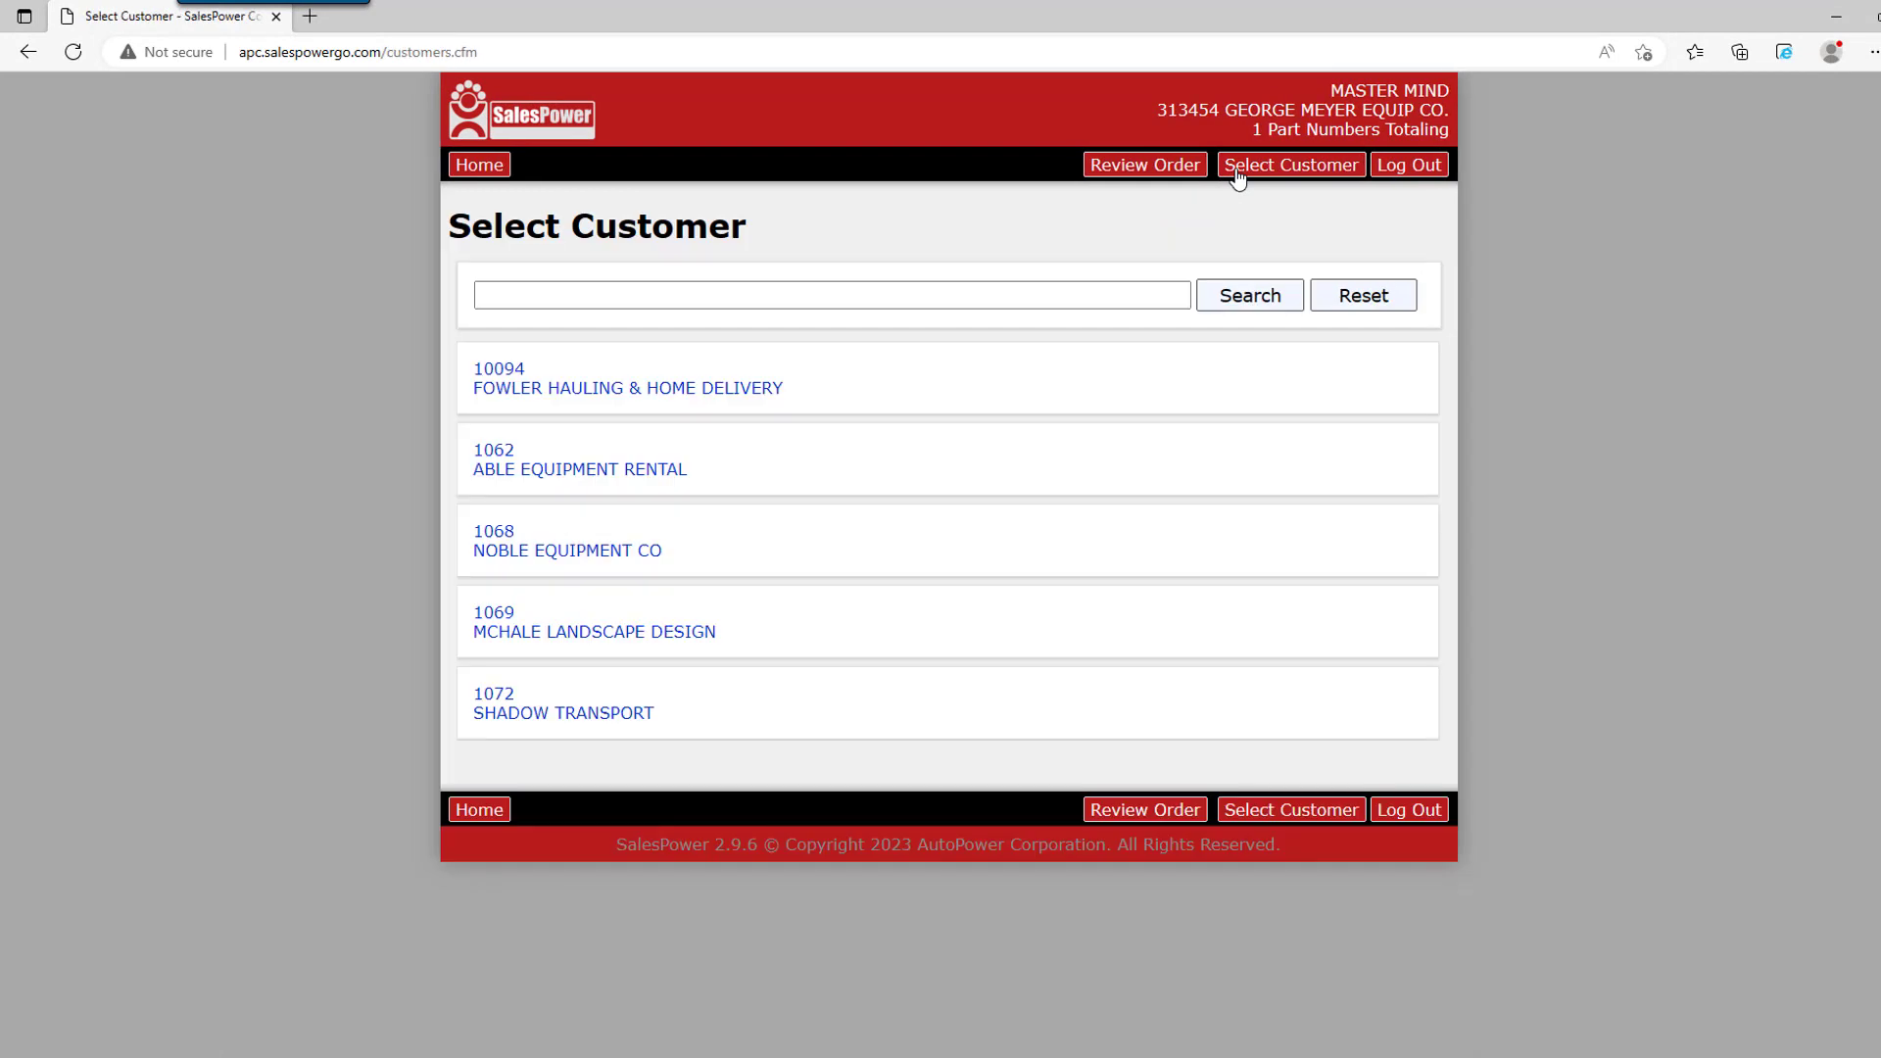
click(1181, 293)
text(AUTO)
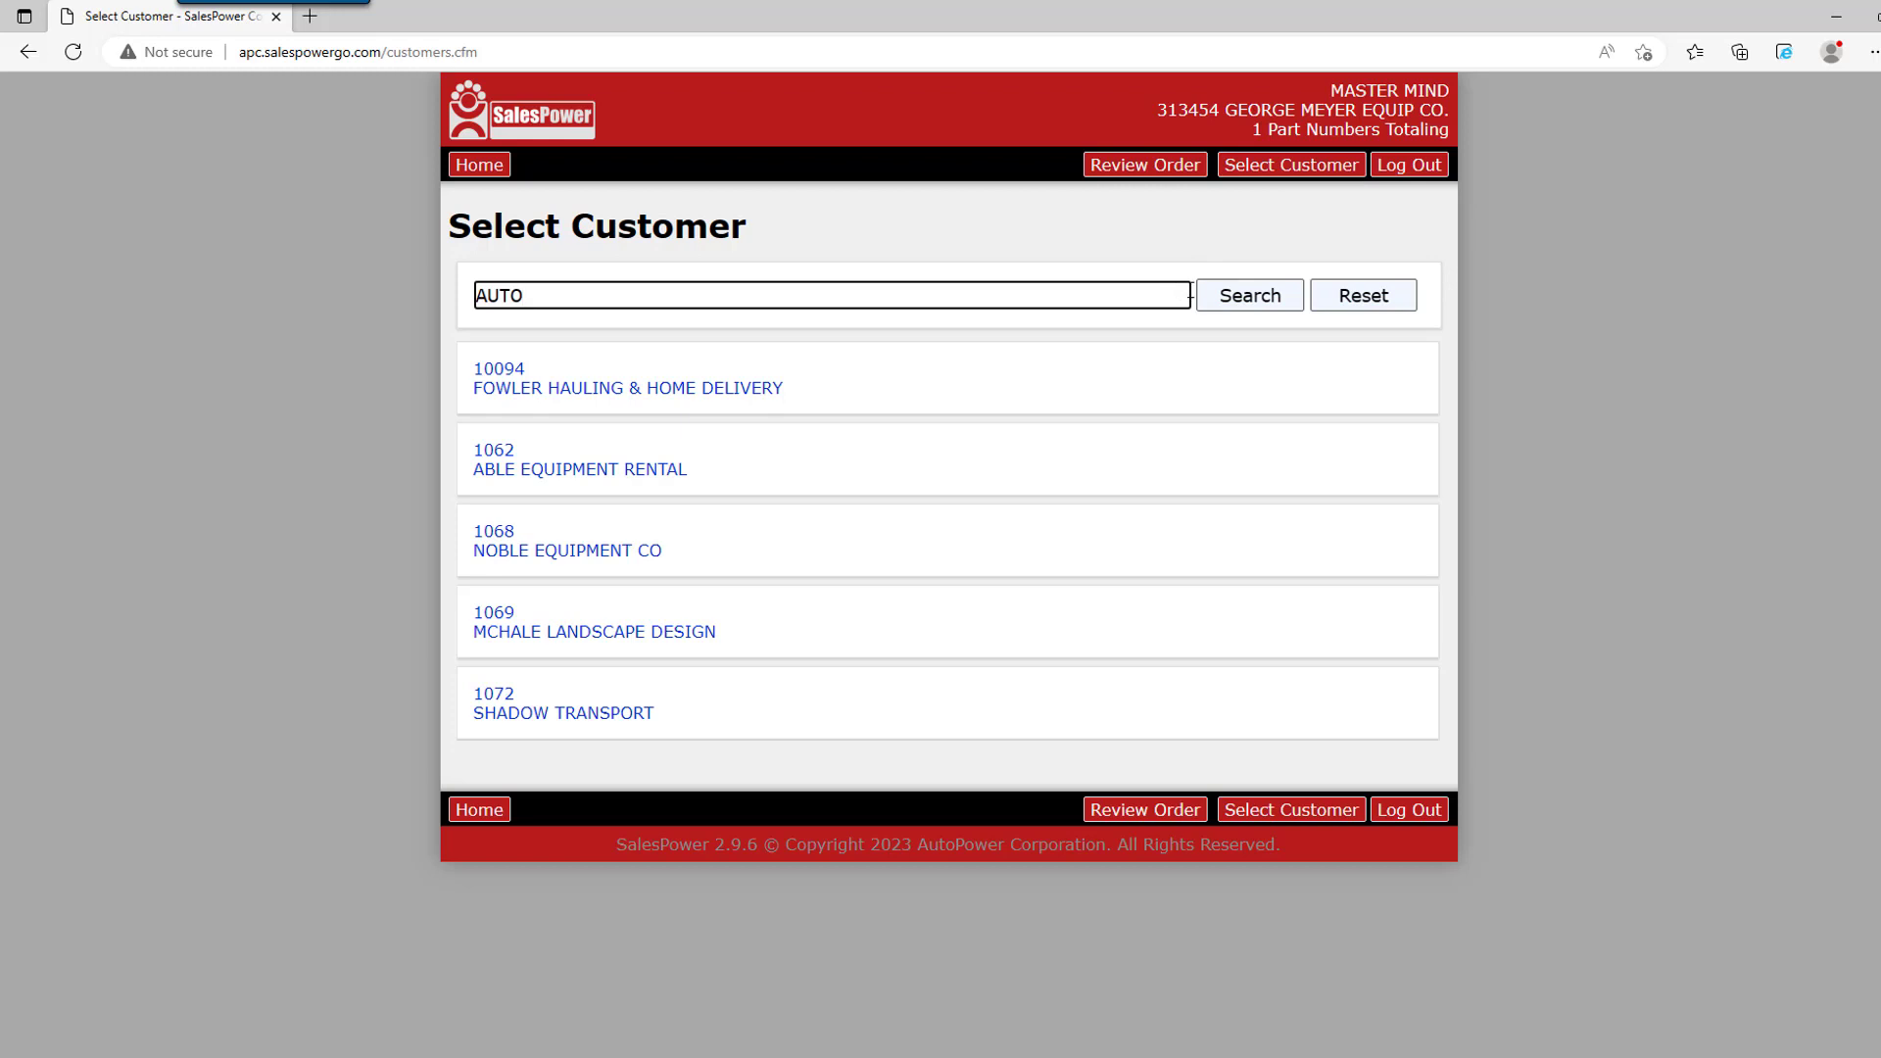
click(1221, 295)
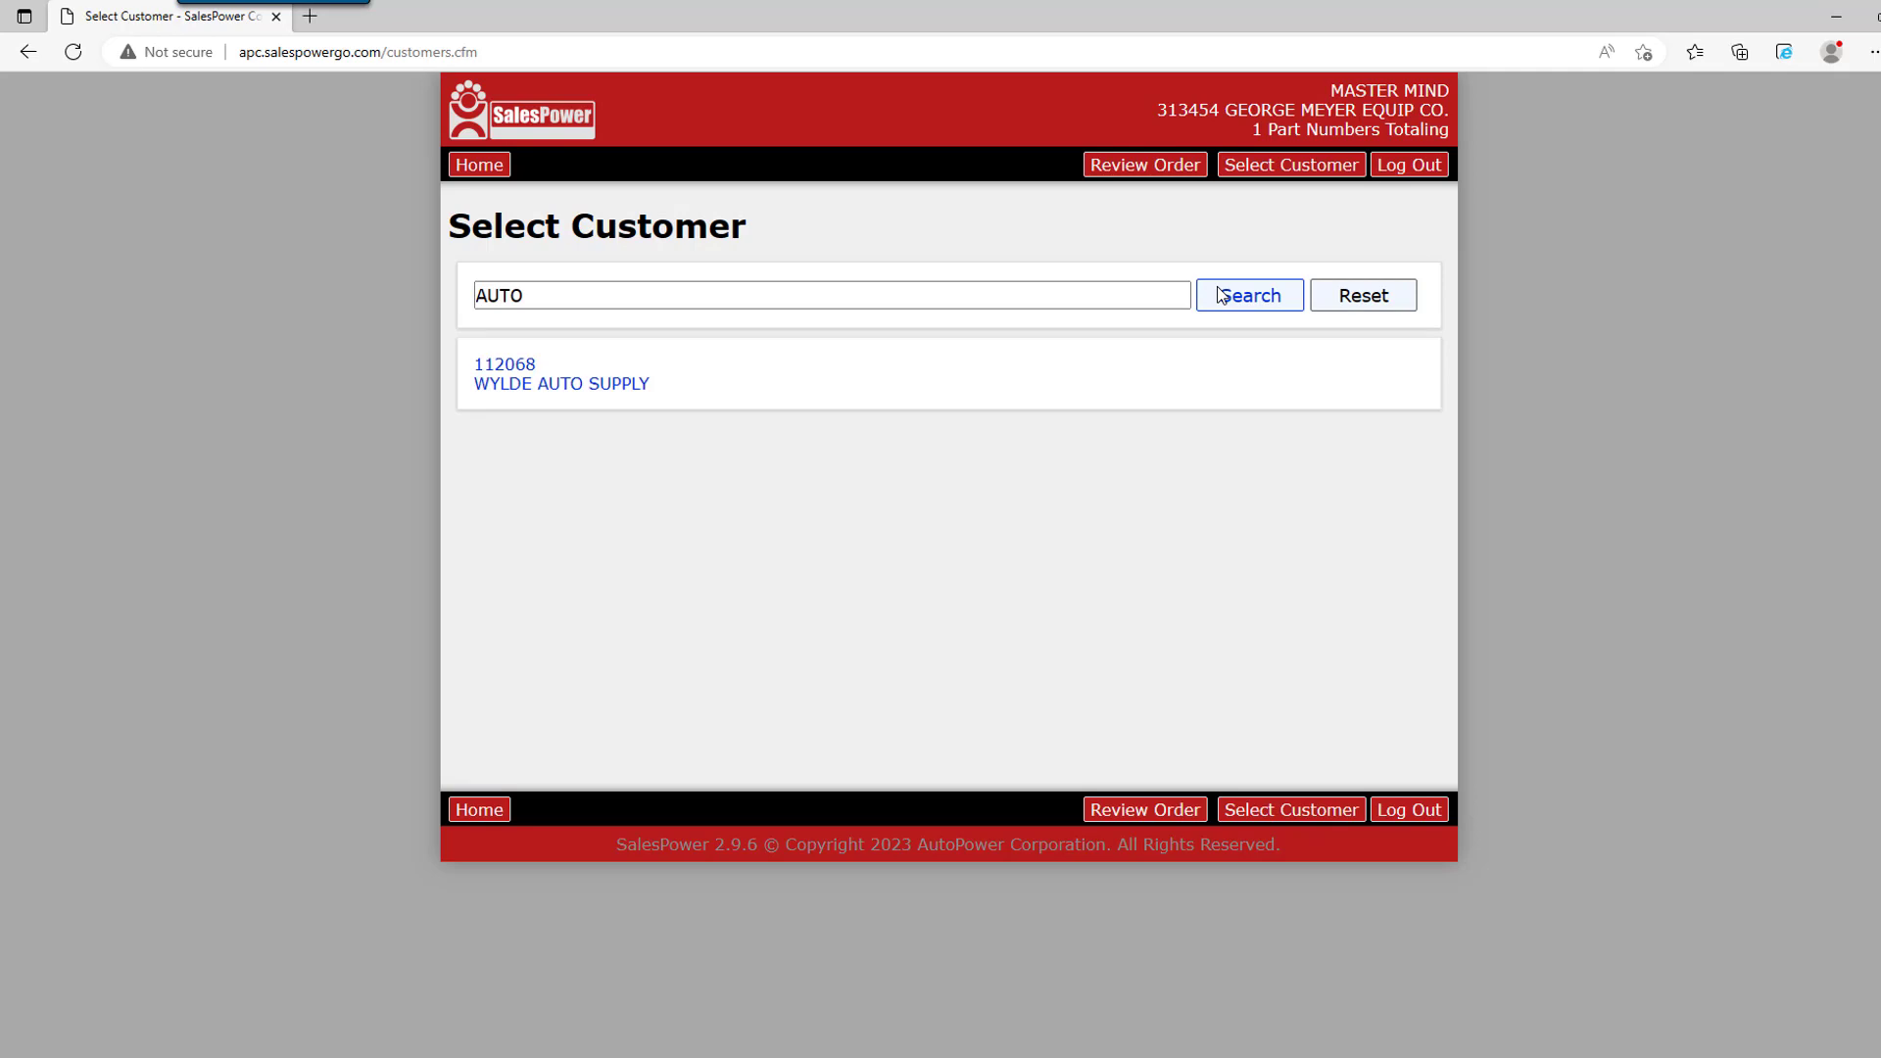
click(868, 378)
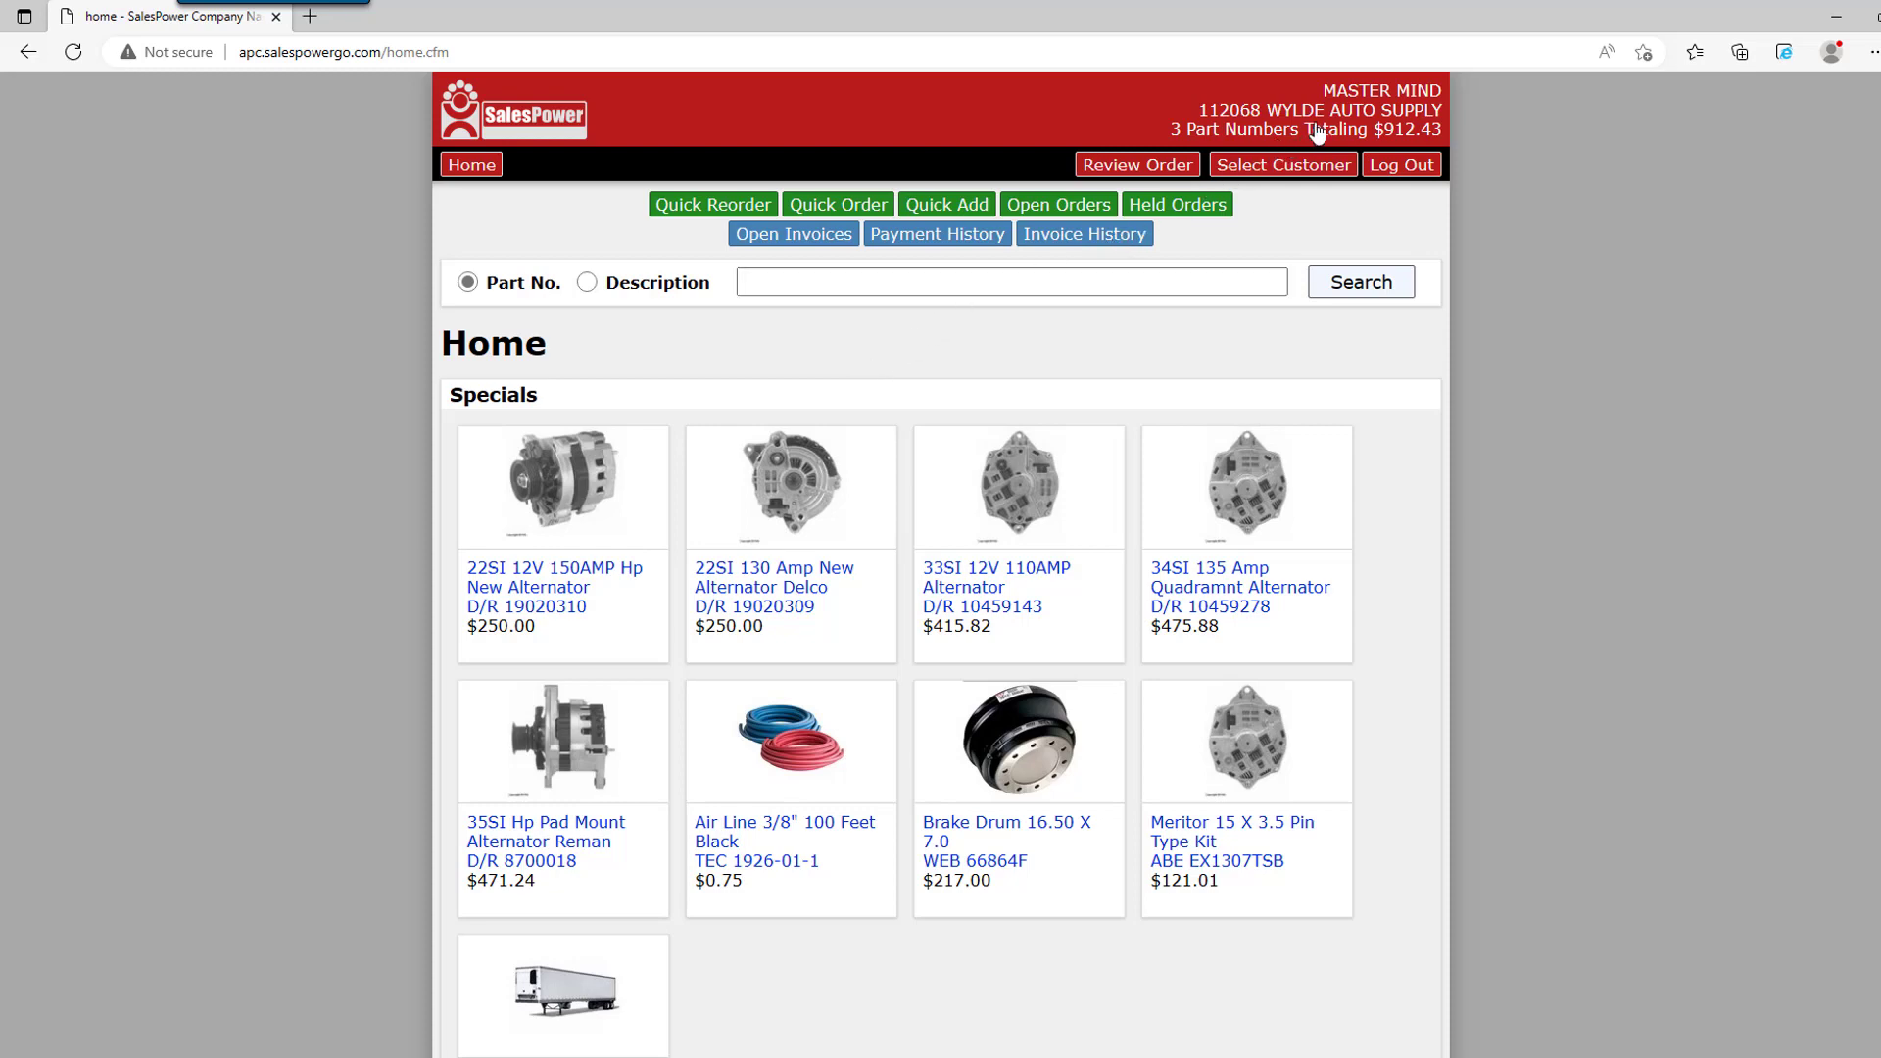
- Review the current order, and use Quick Reorder to add the items of the first listed 05/08/23 invoice to it
click(1352, 117)
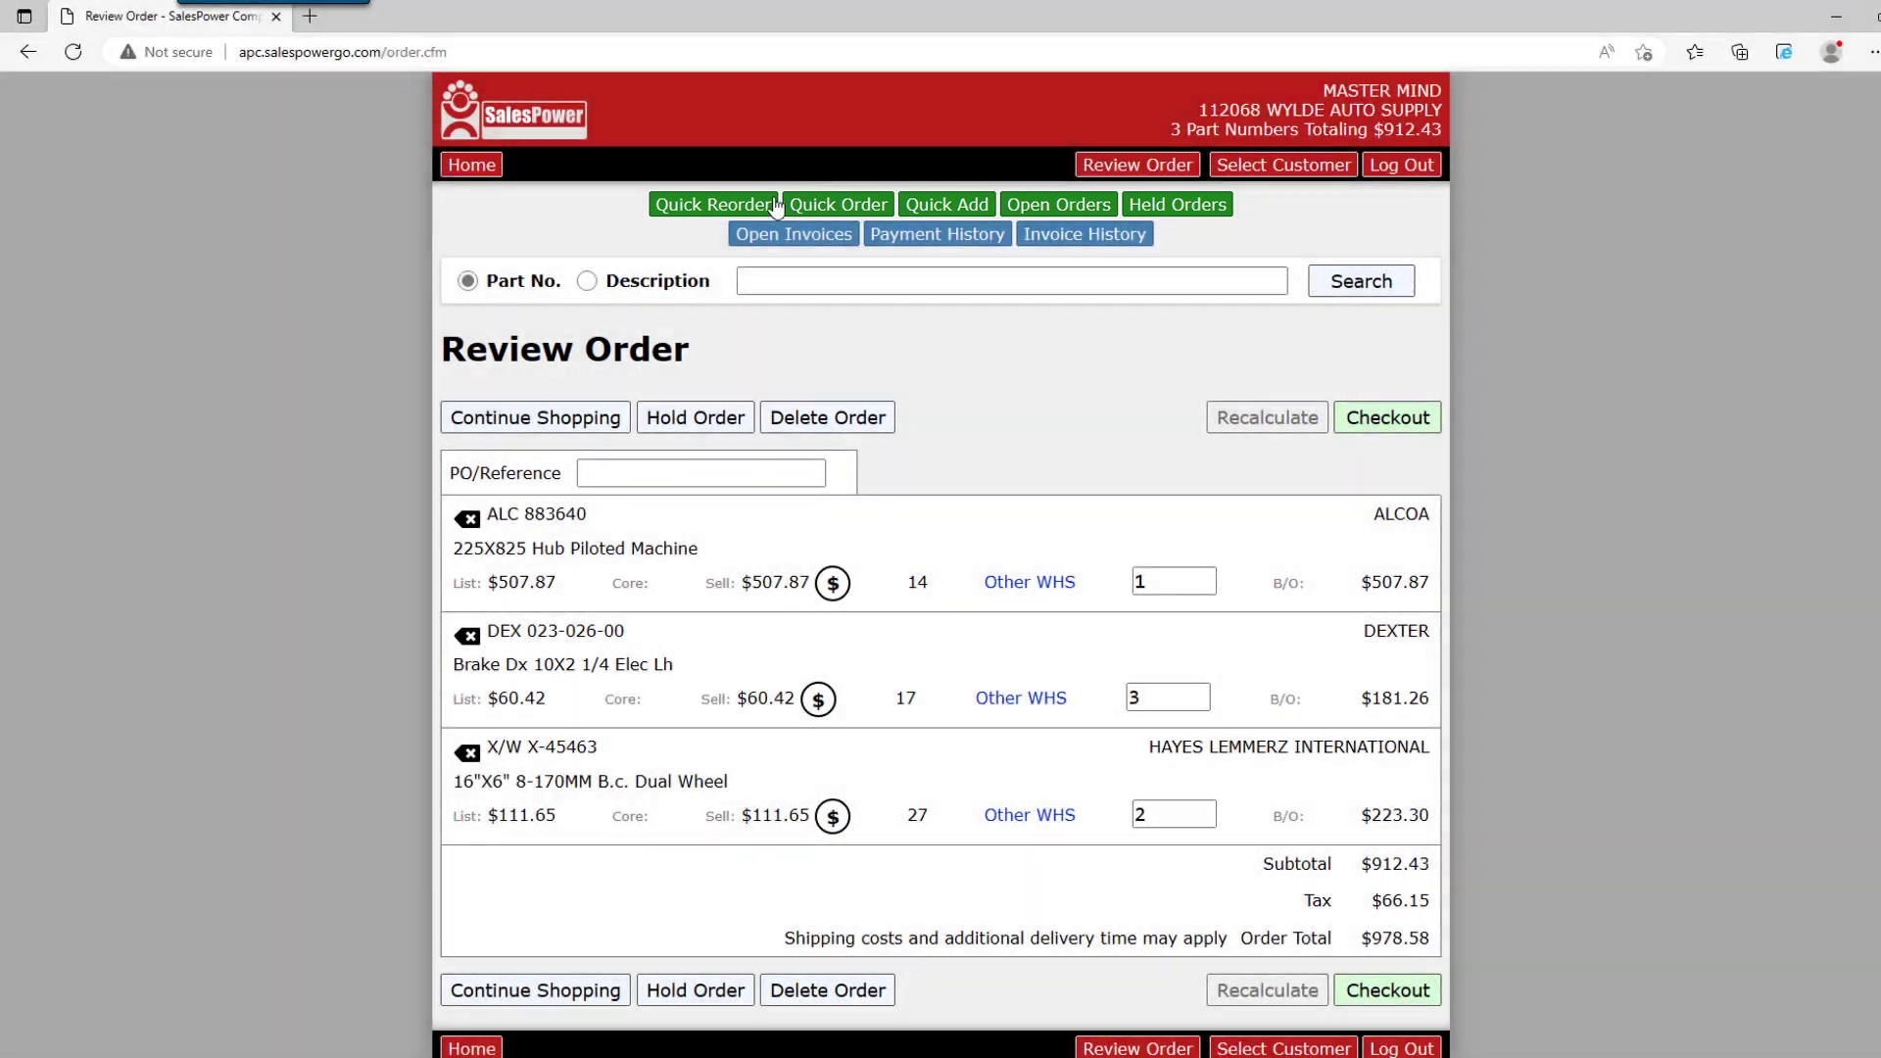
click(753, 214)
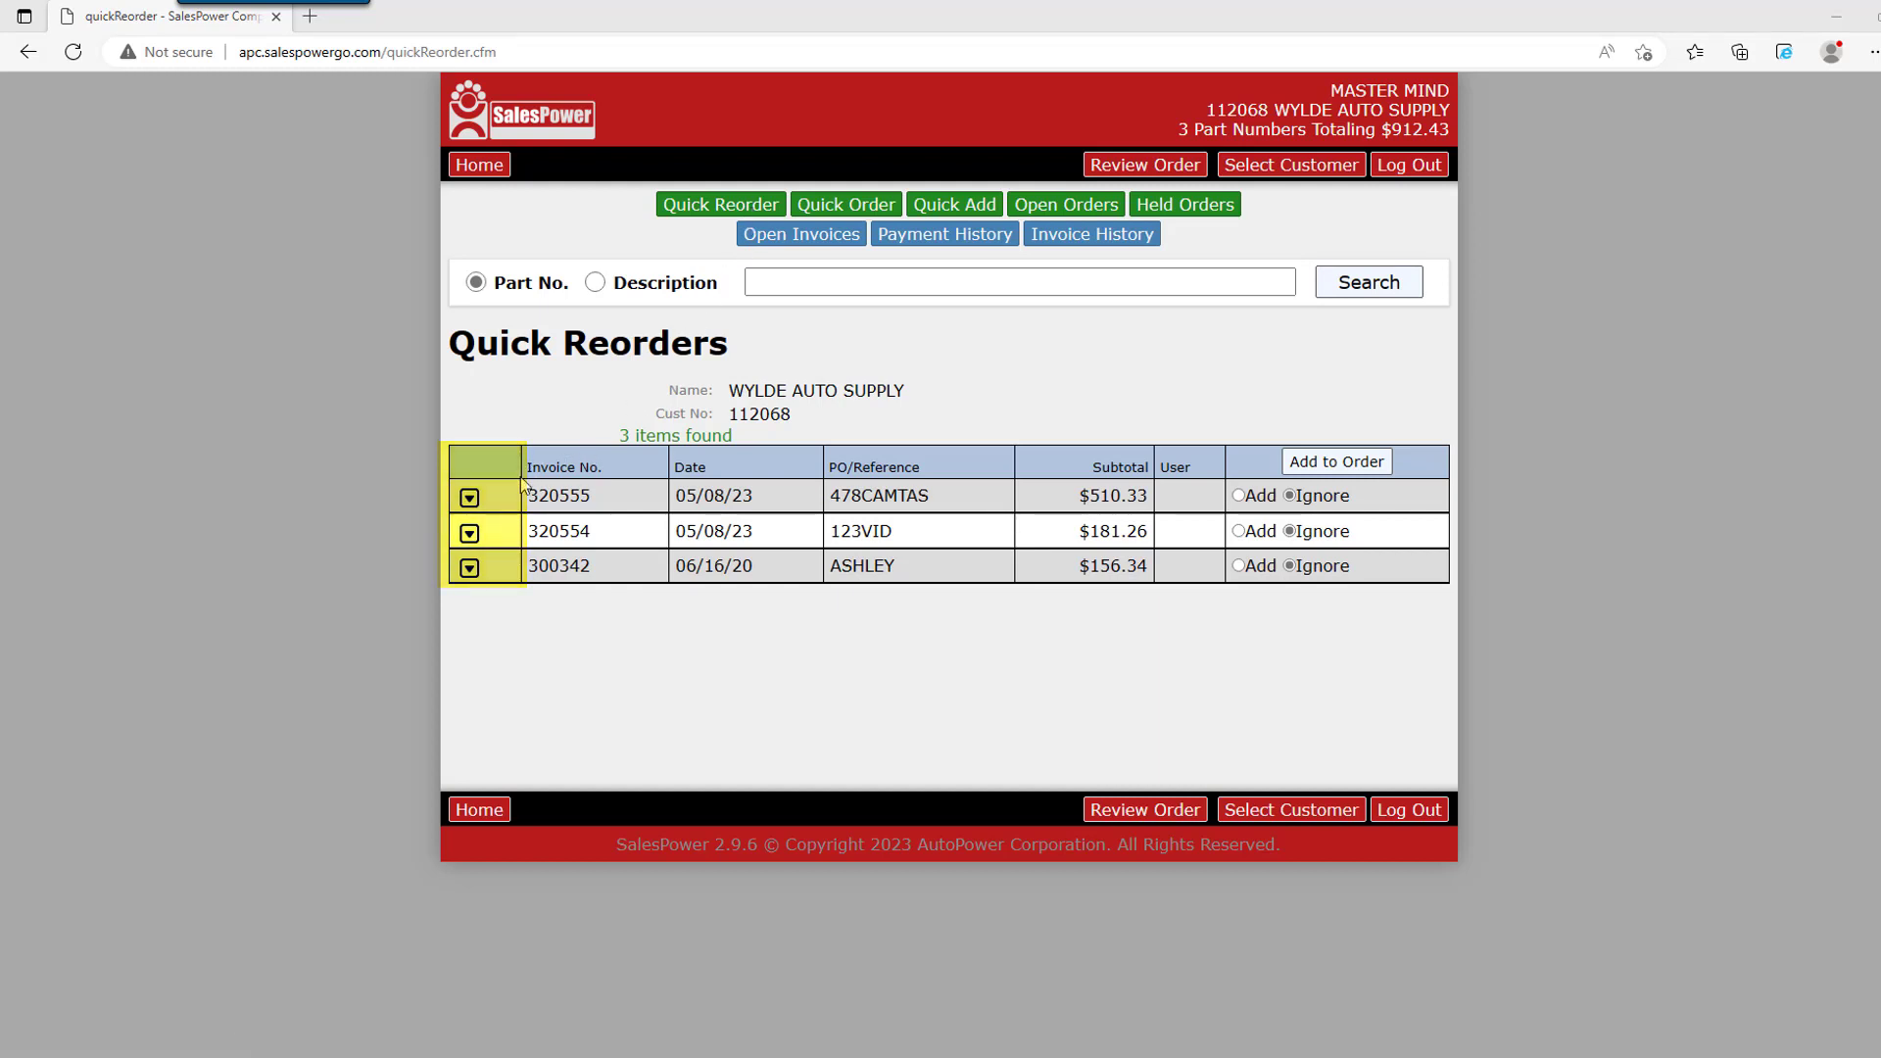
click(469, 498)
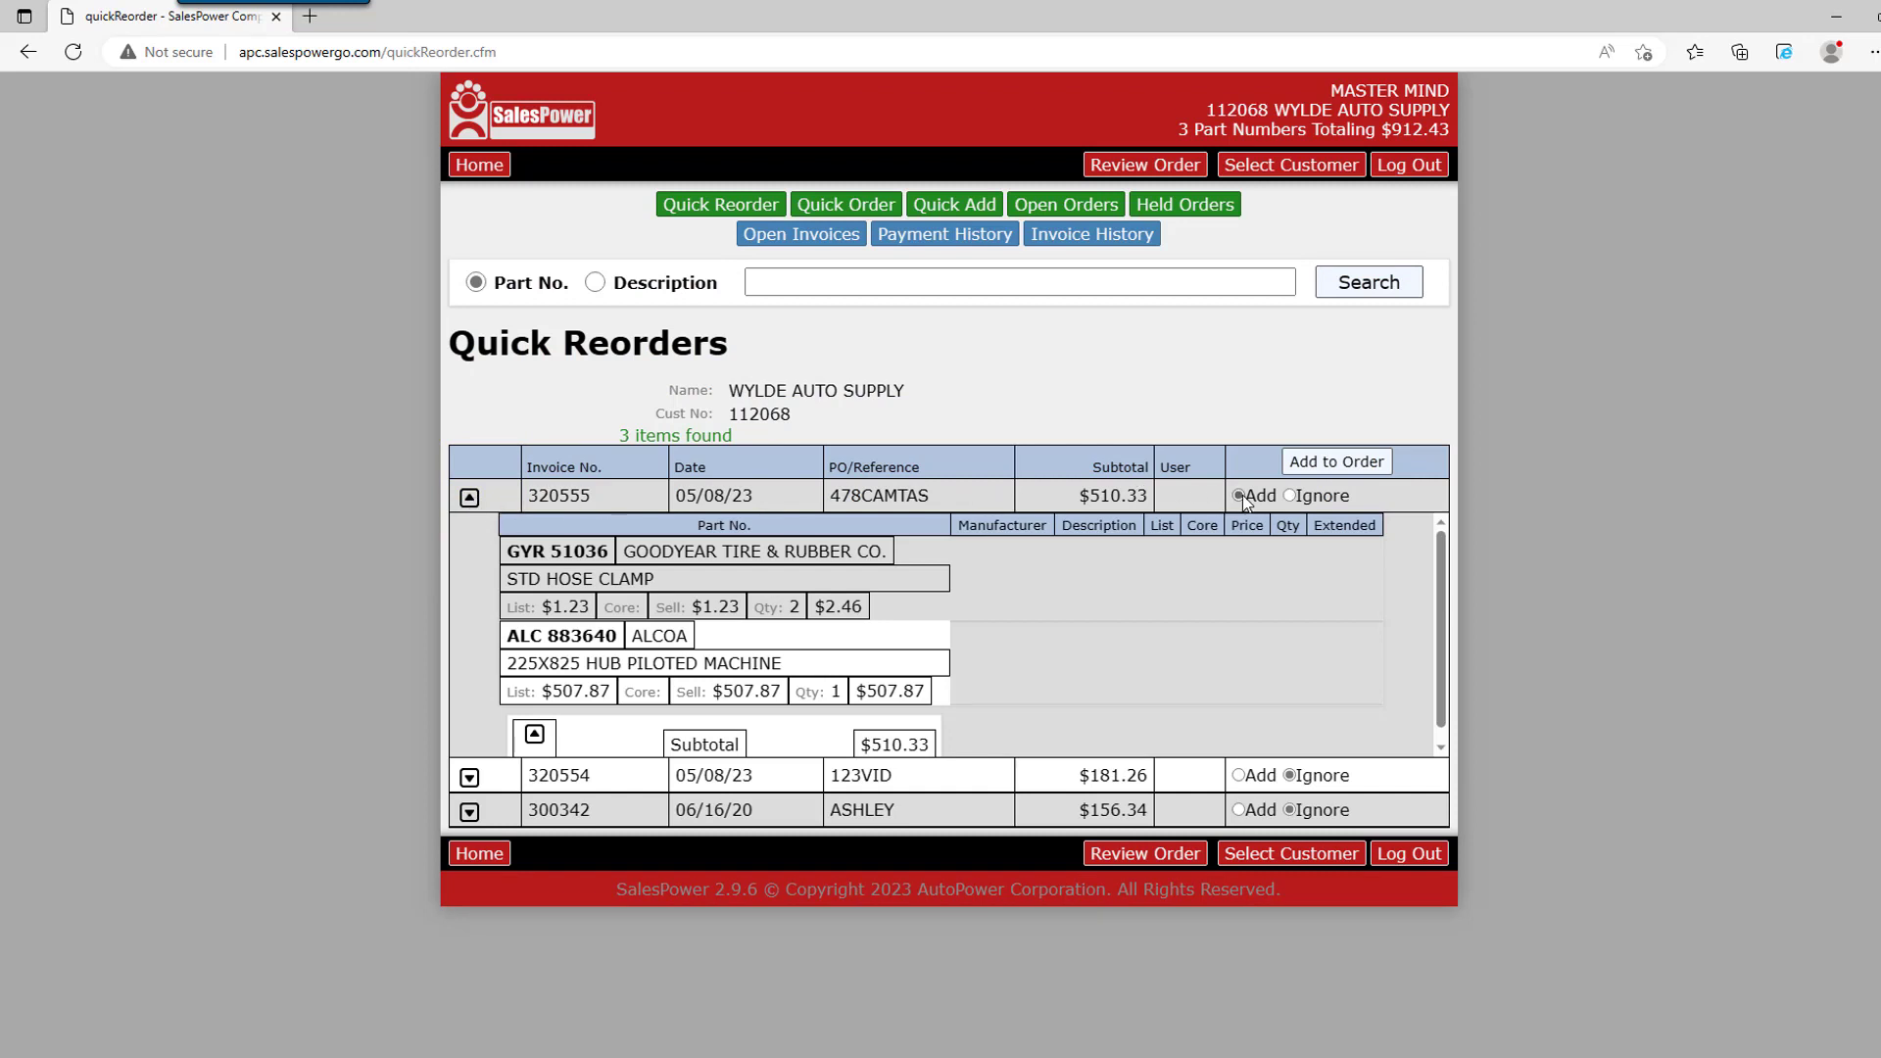
click(1296, 467)
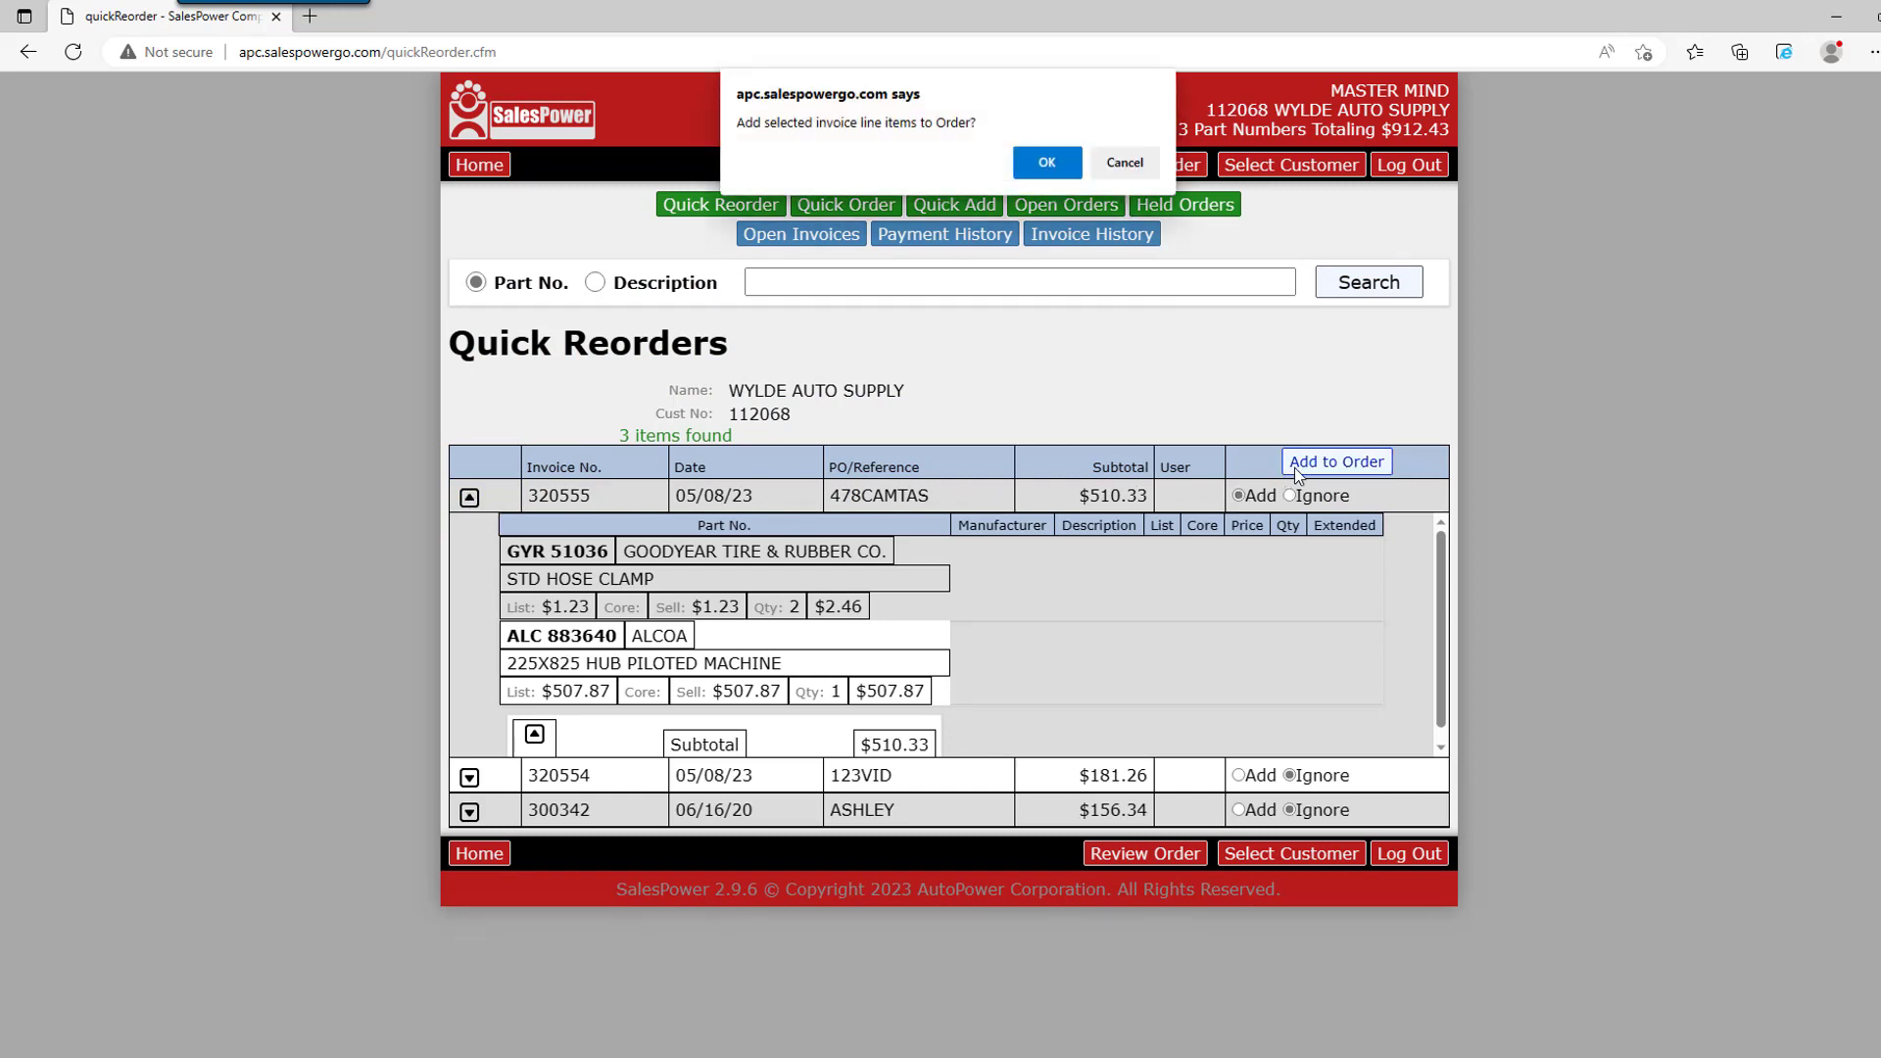
click(1054, 164)
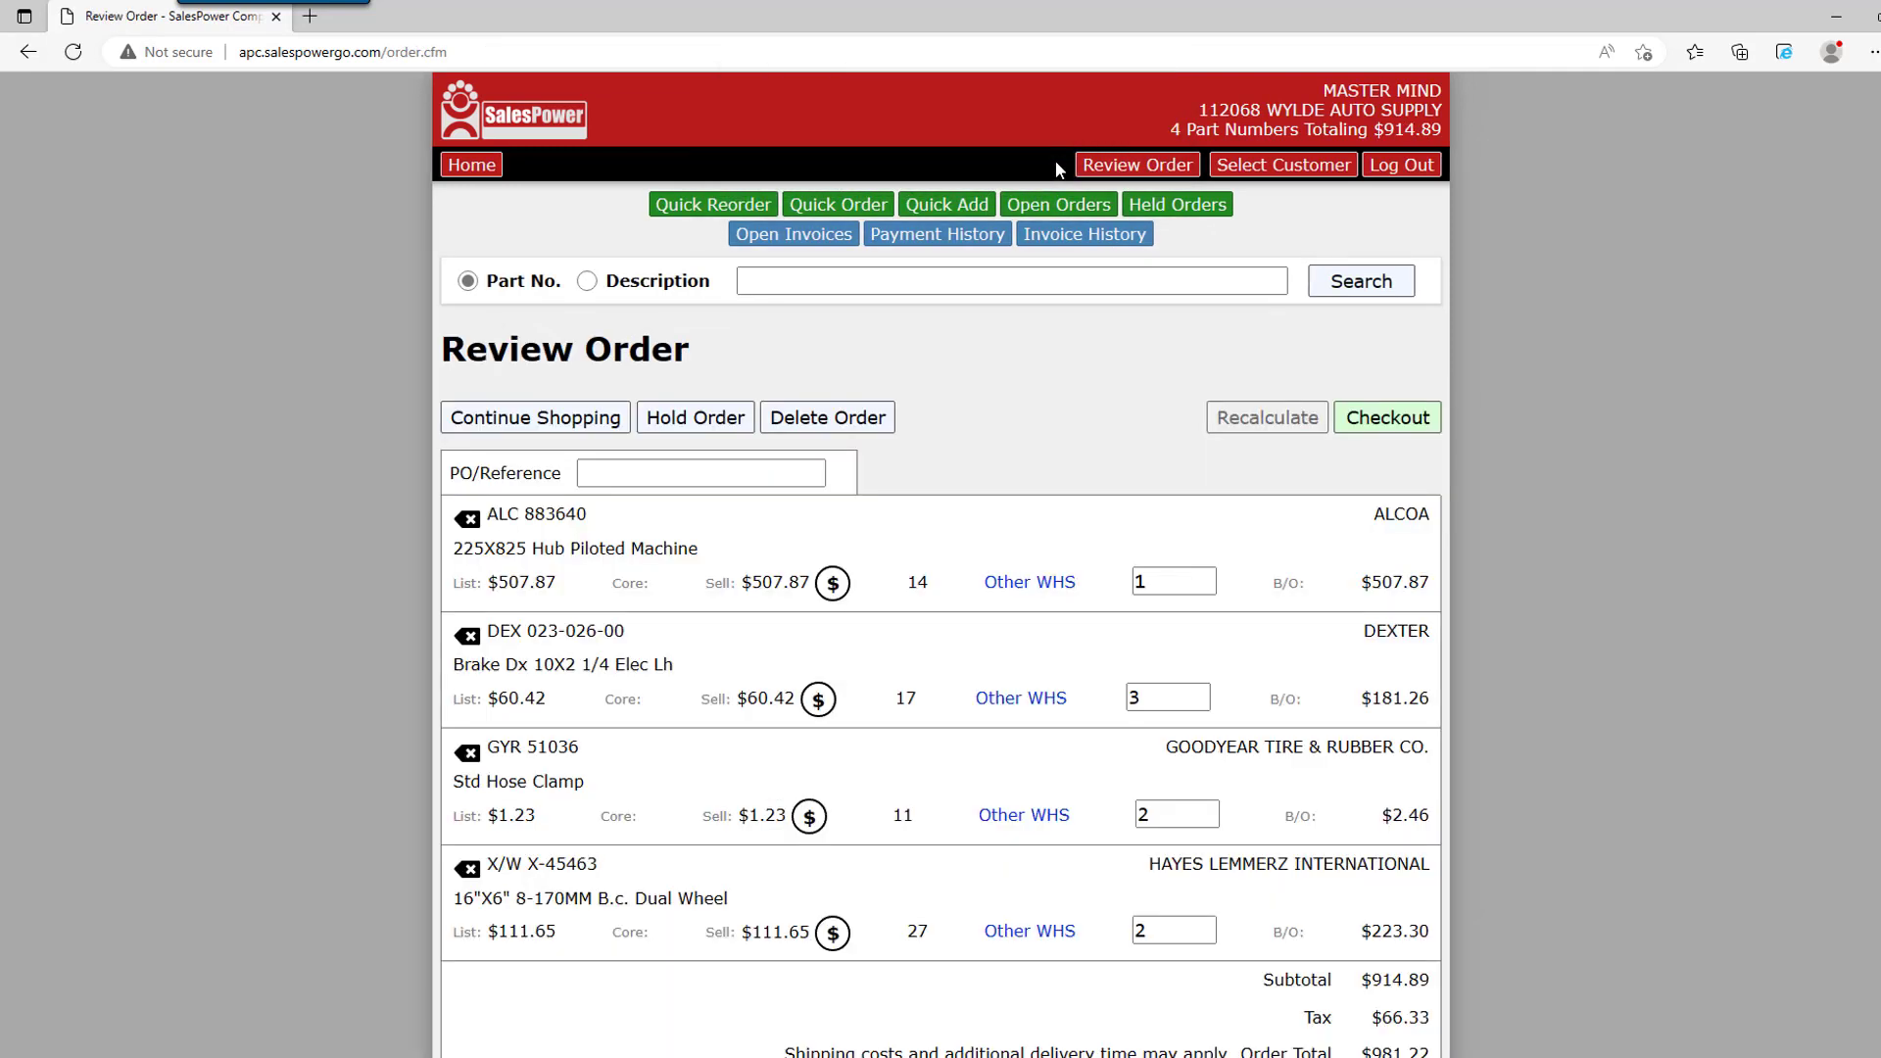
- Open the Quick Order page, and switch to Excel to copy the quantities and part numbers in cells A1:C8
click(857, 206)
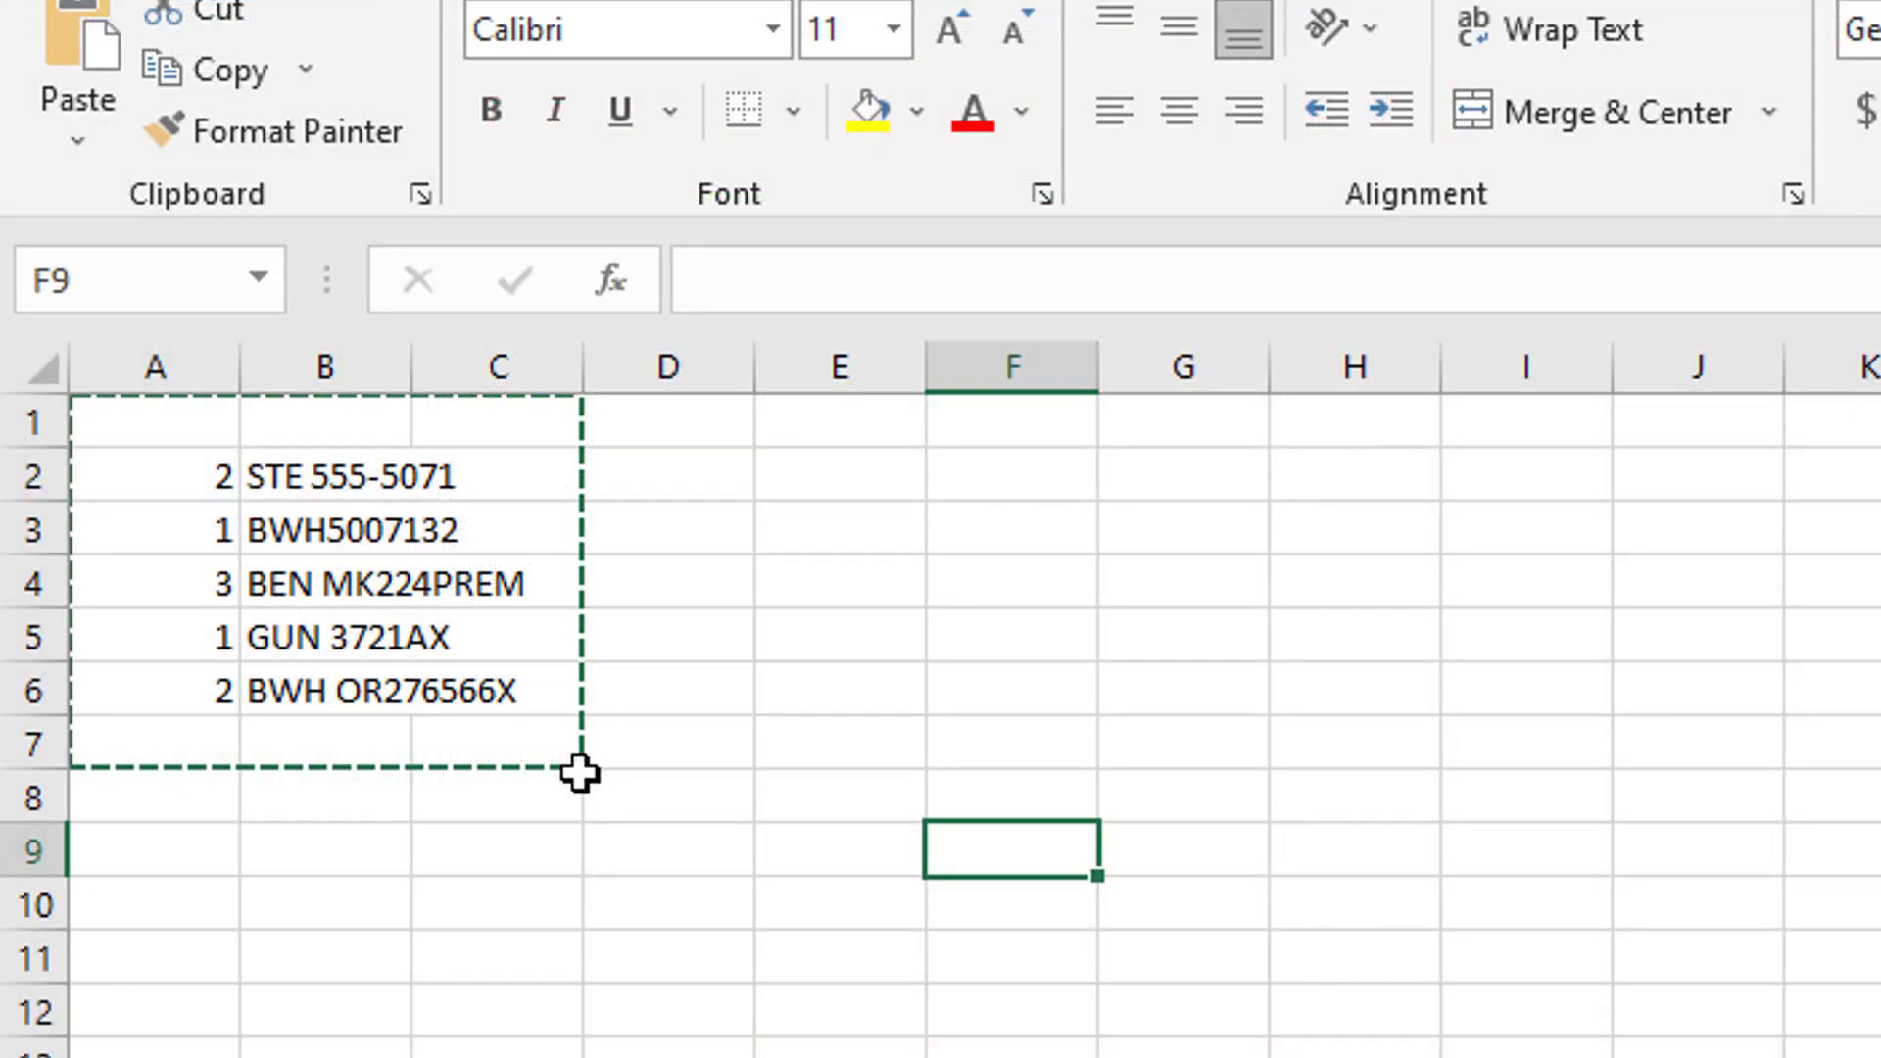
drag(580, 773, 102, 411)
key(ctrl+c)
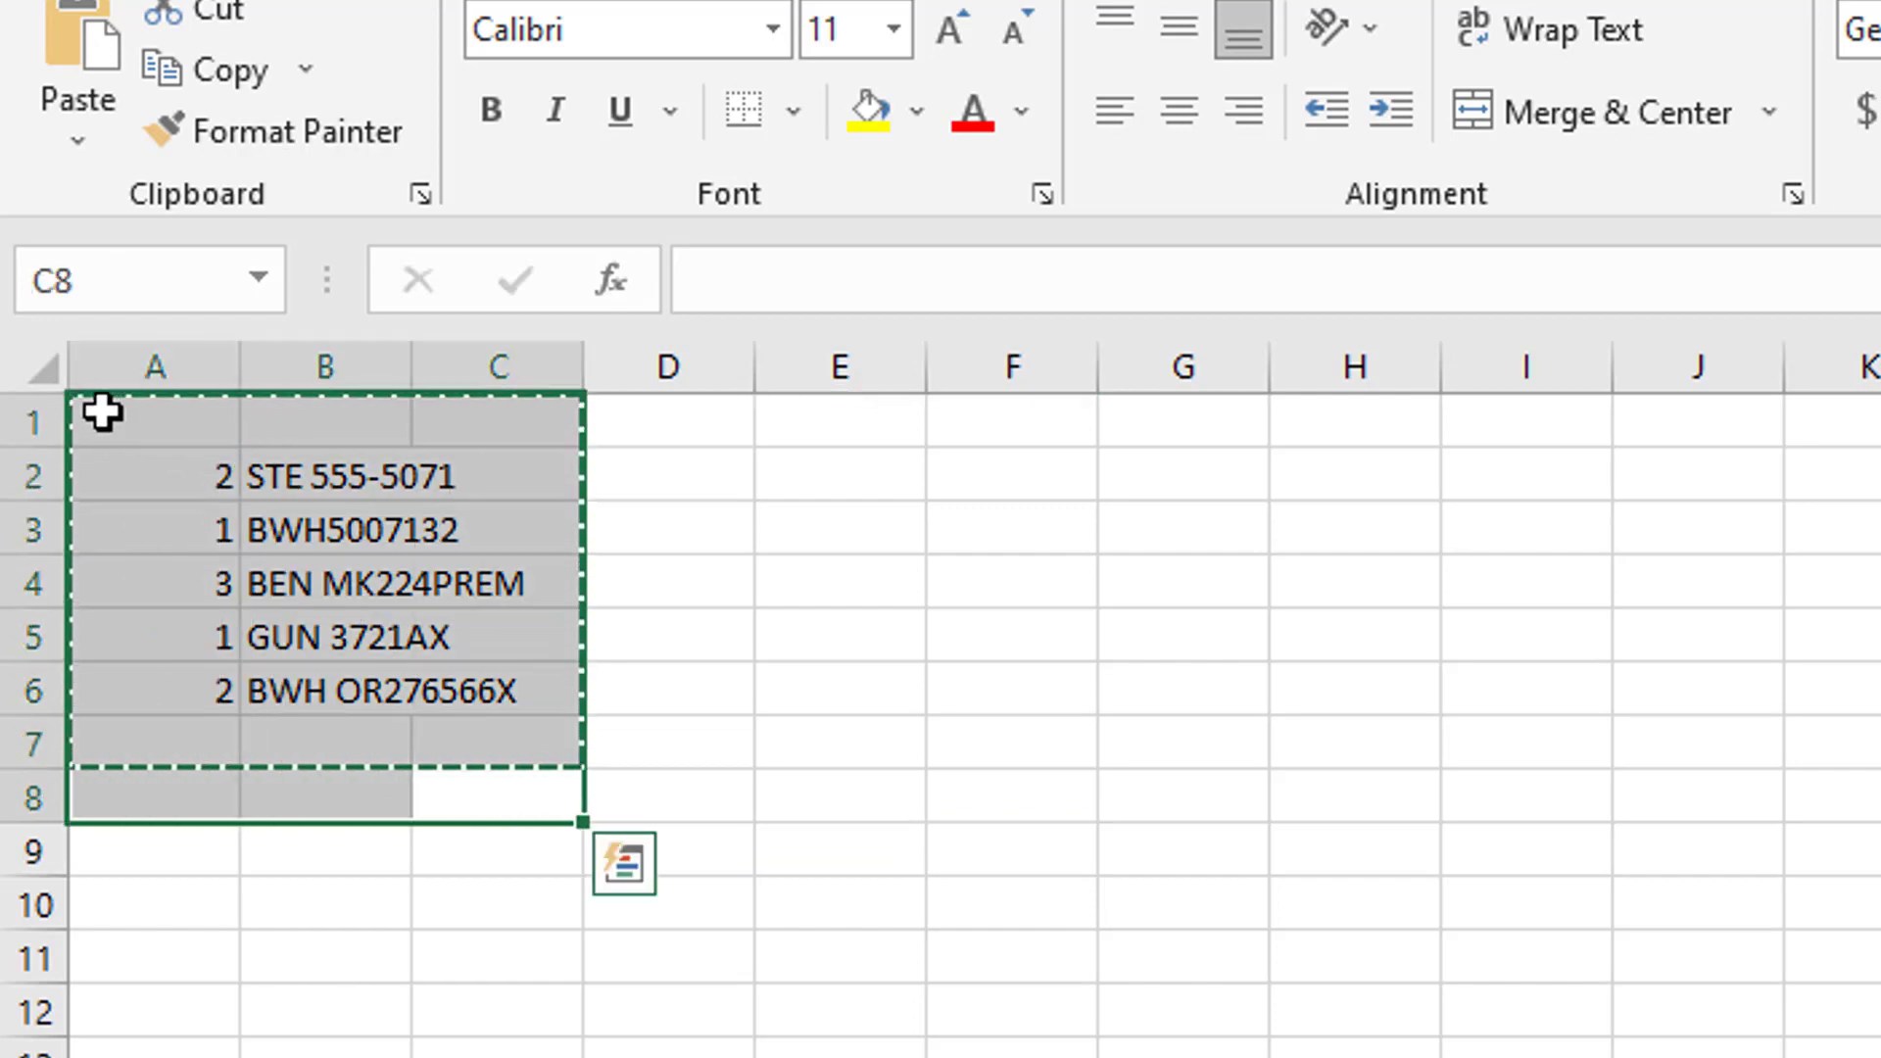
right_click(219, 512)
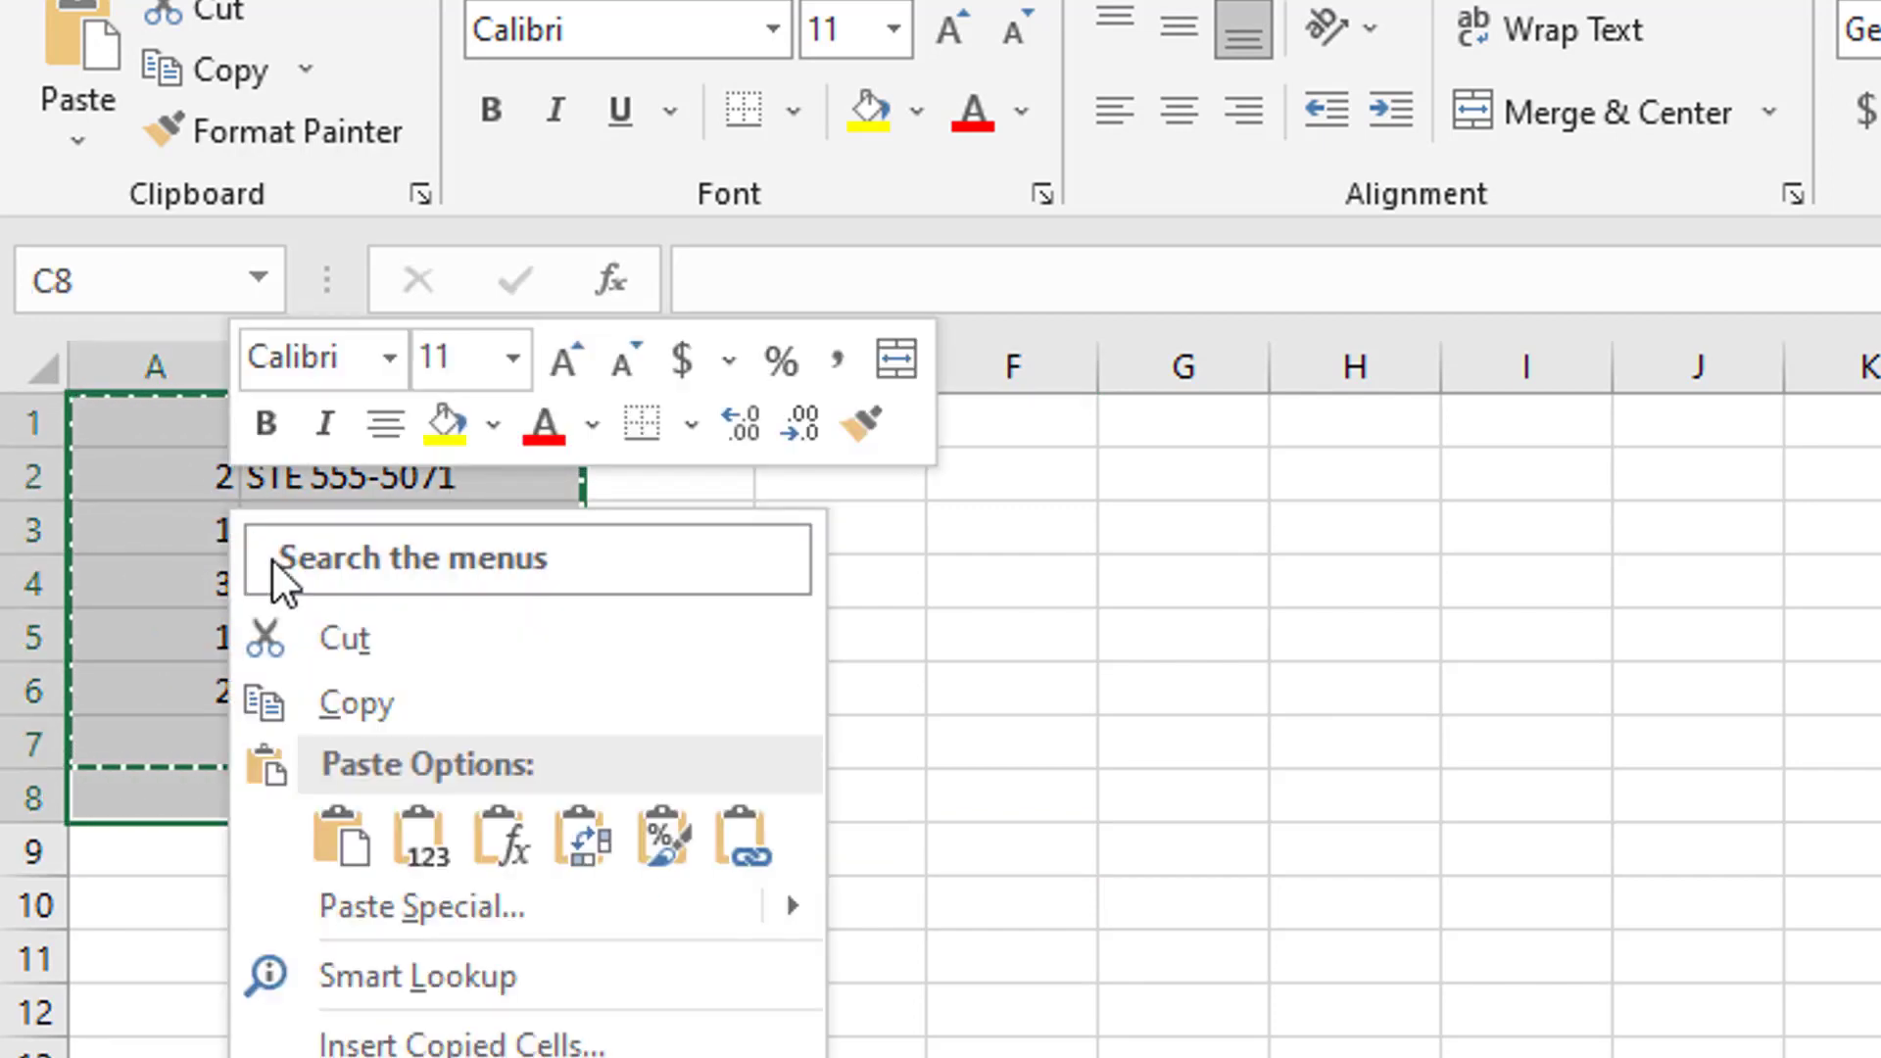
click(395, 689)
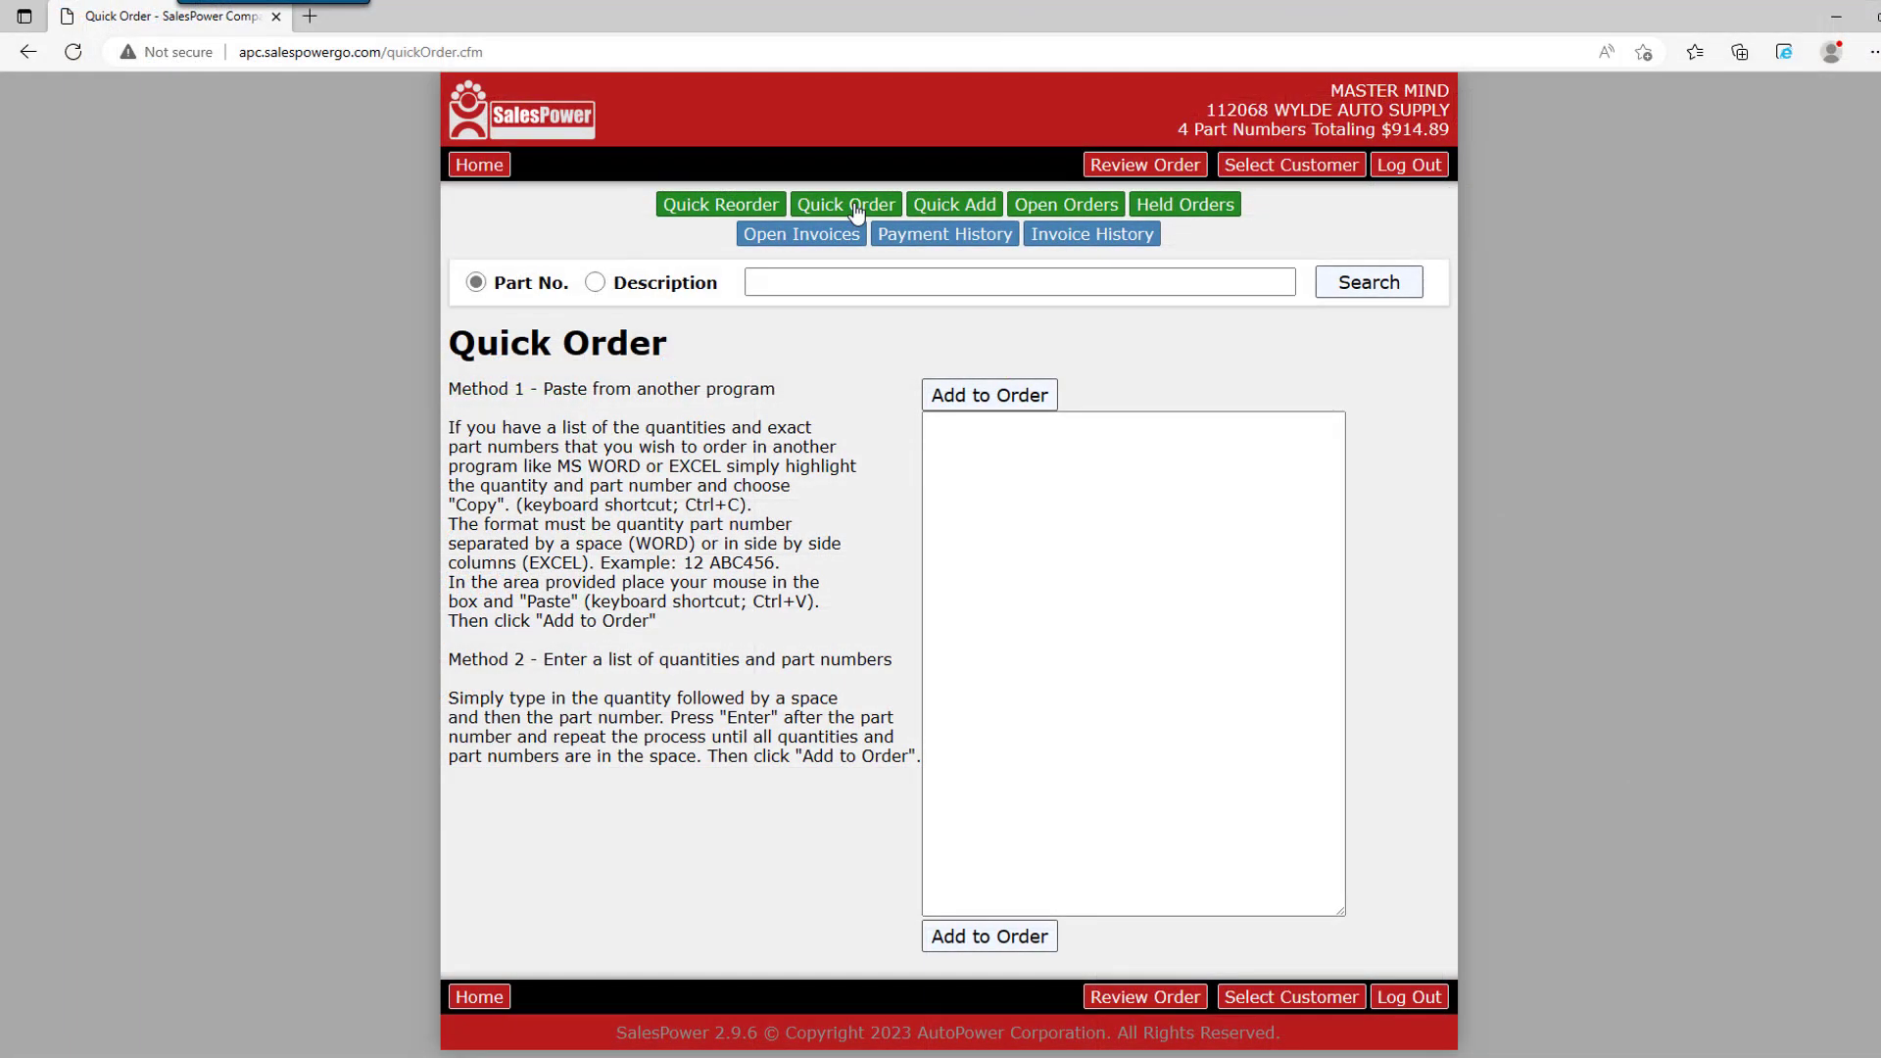
- Paste the copied quantities and part numbers into the Quick Order list and add them to the order
right_click(957, 433)
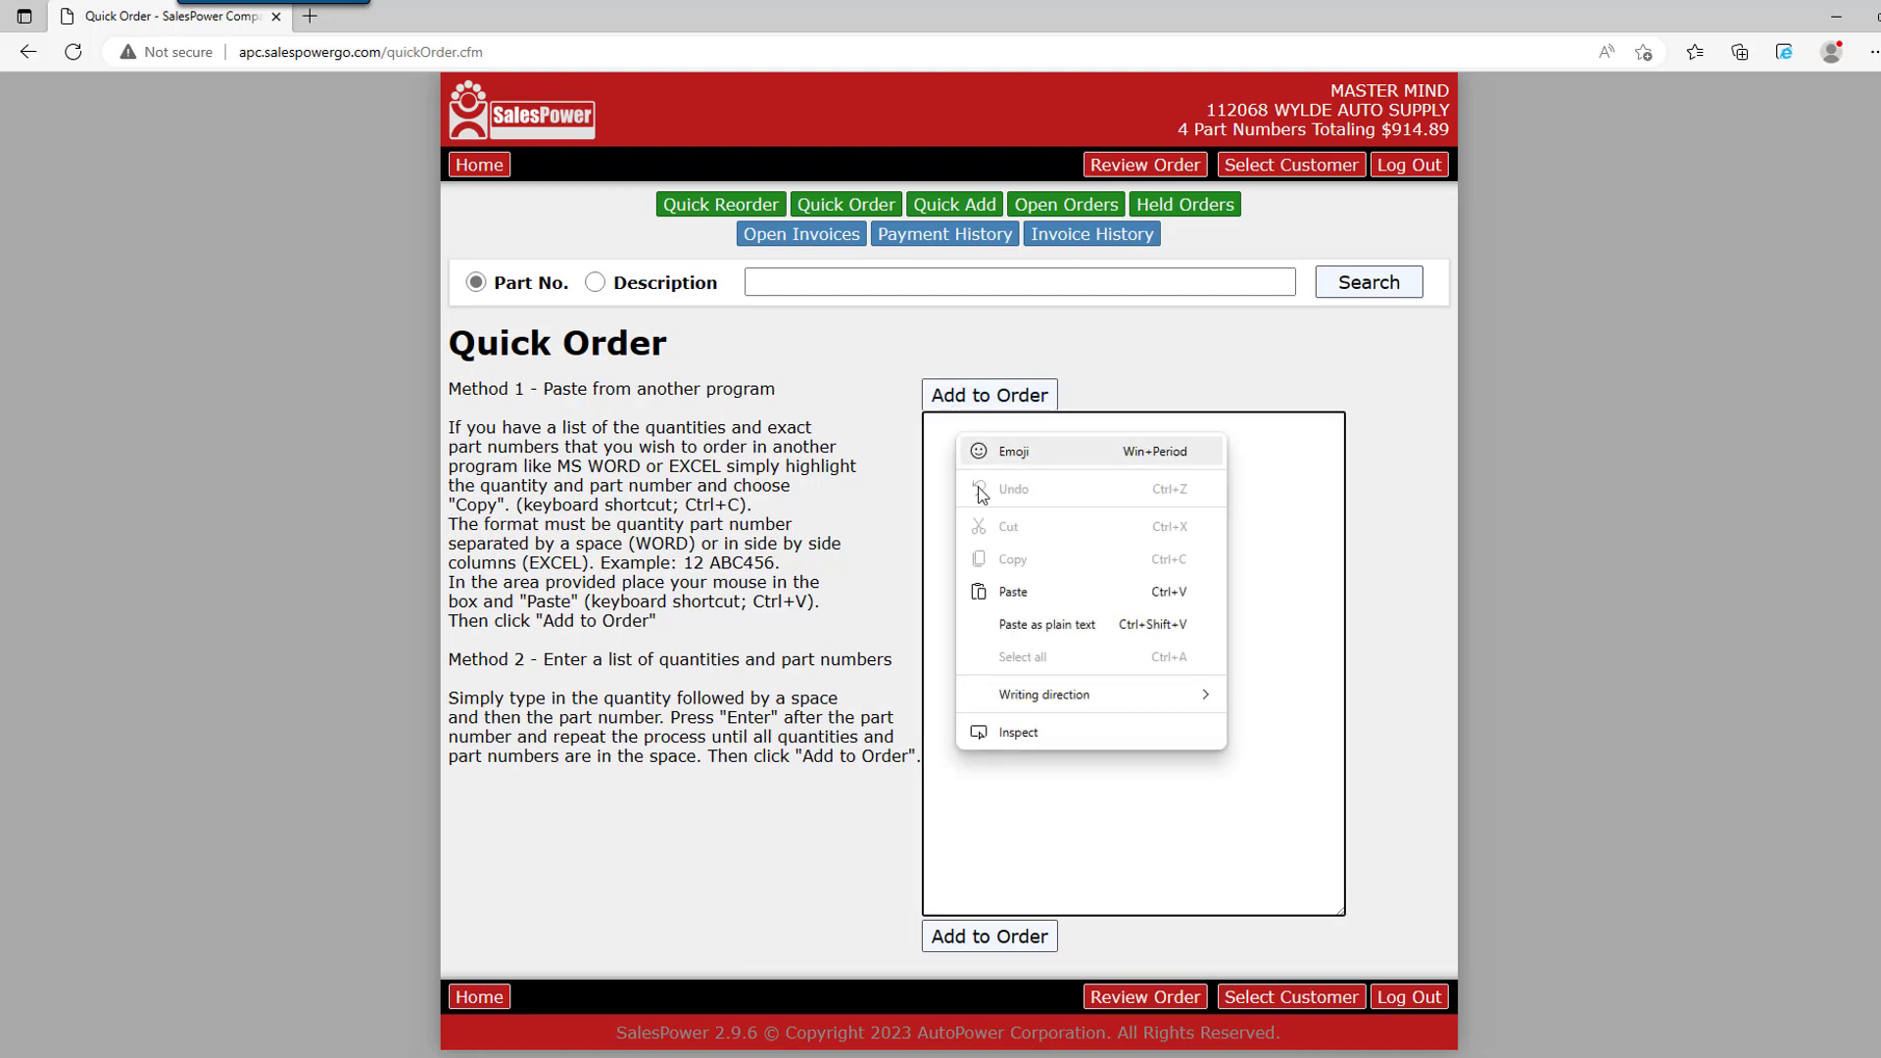
click(1012, 591)
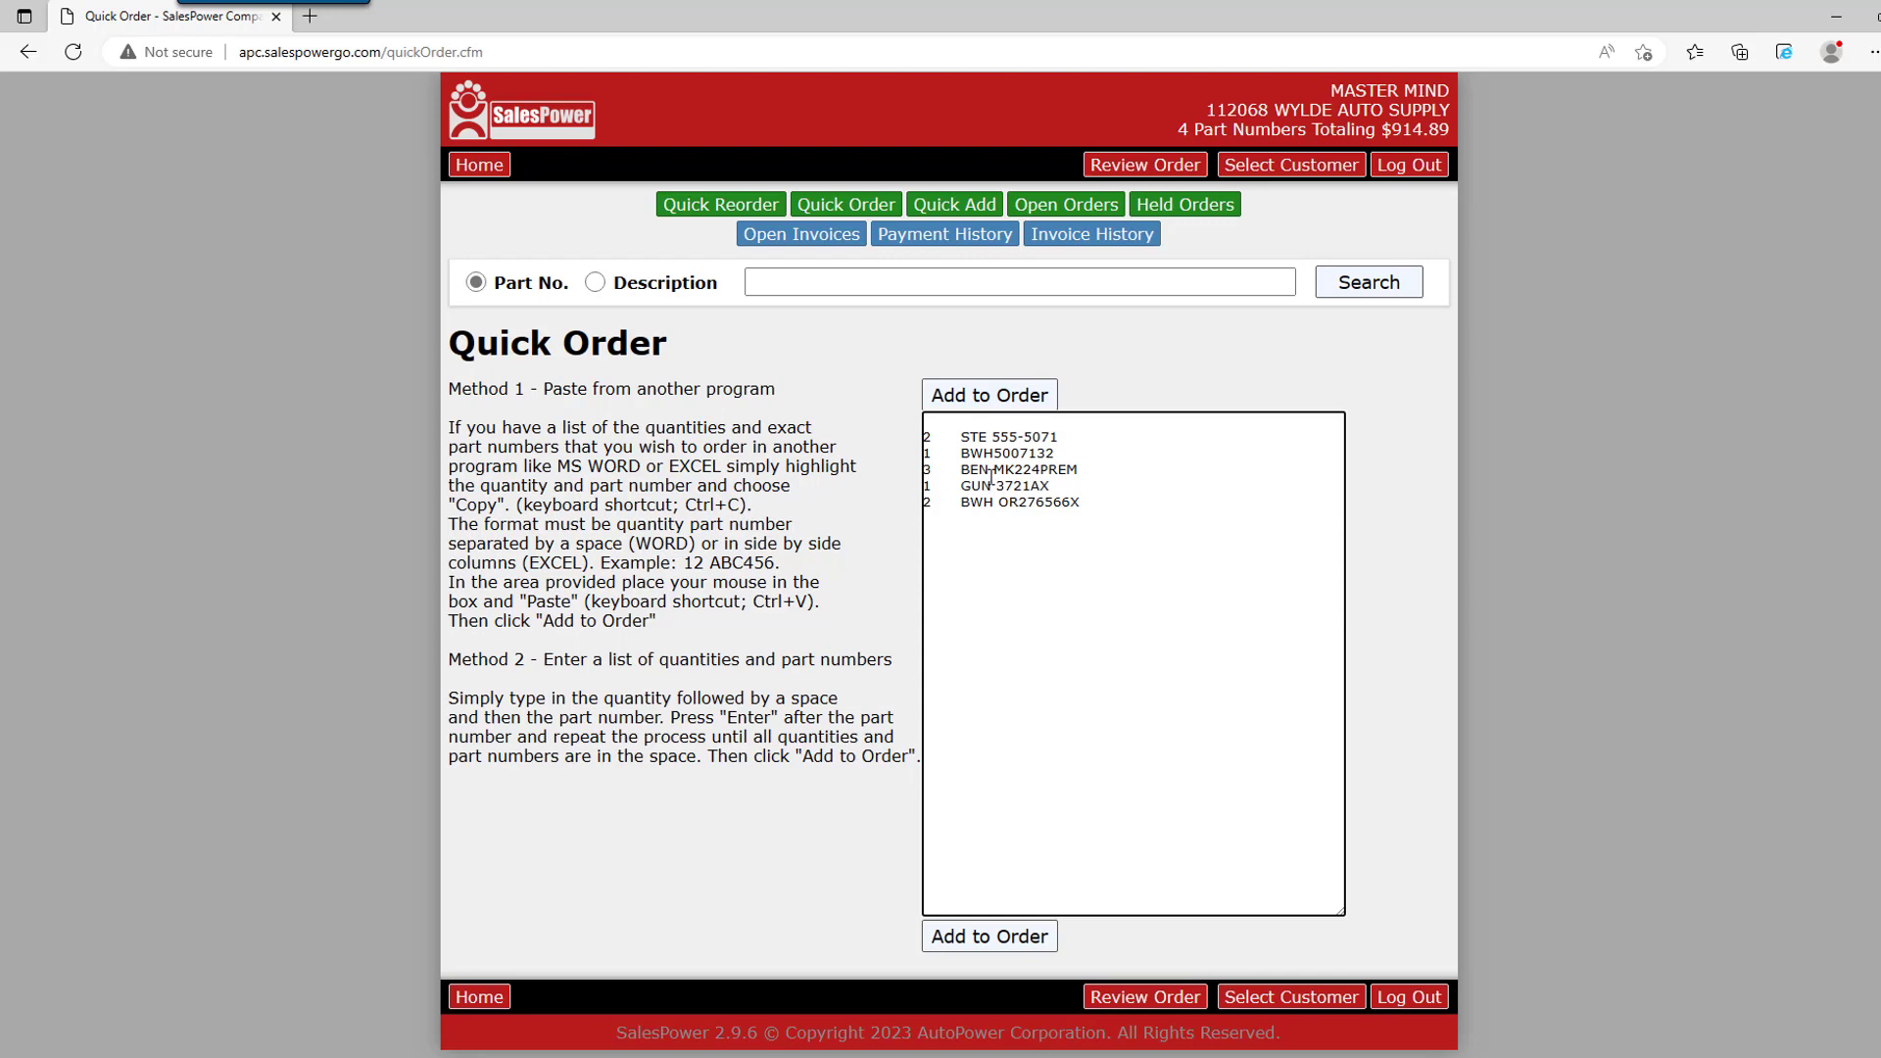
click(990, 397)
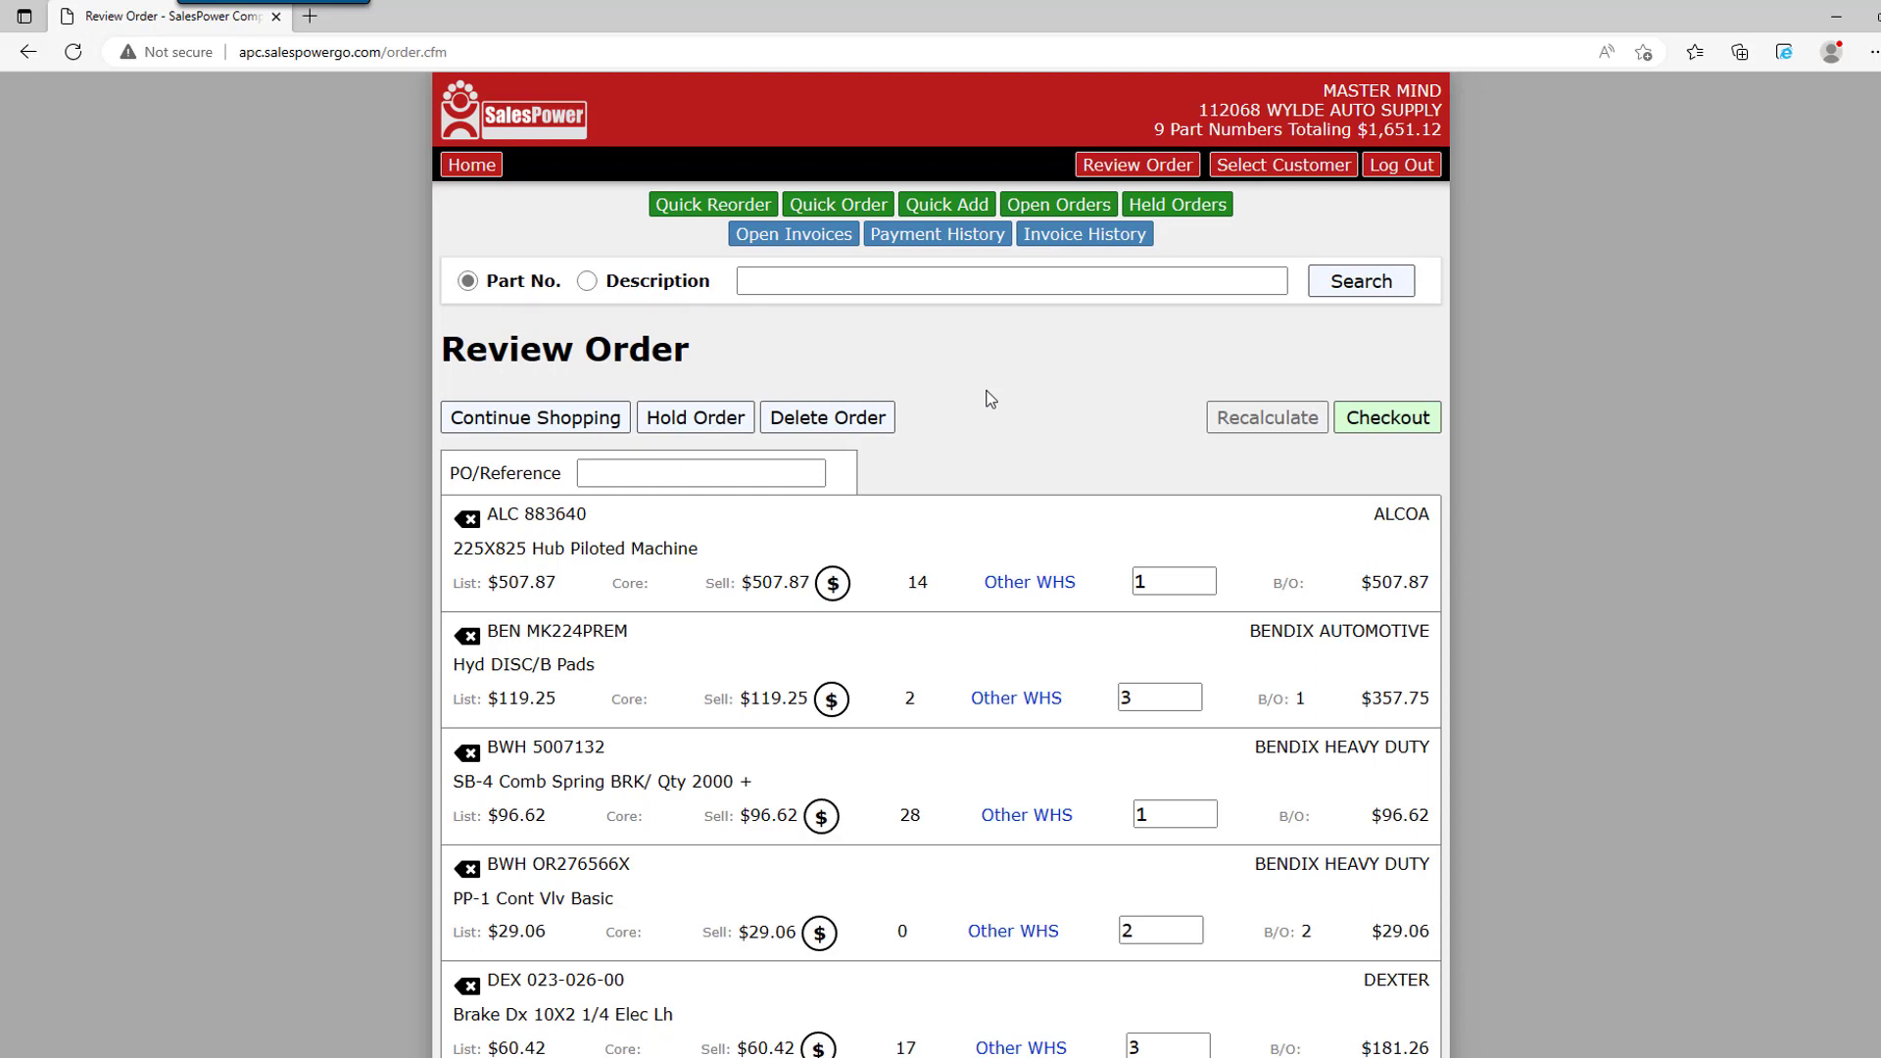
- Use Quick Add to put 2 of V/A 17236 and 2 of ABE EX1307TSB on the order
click(978, 206)
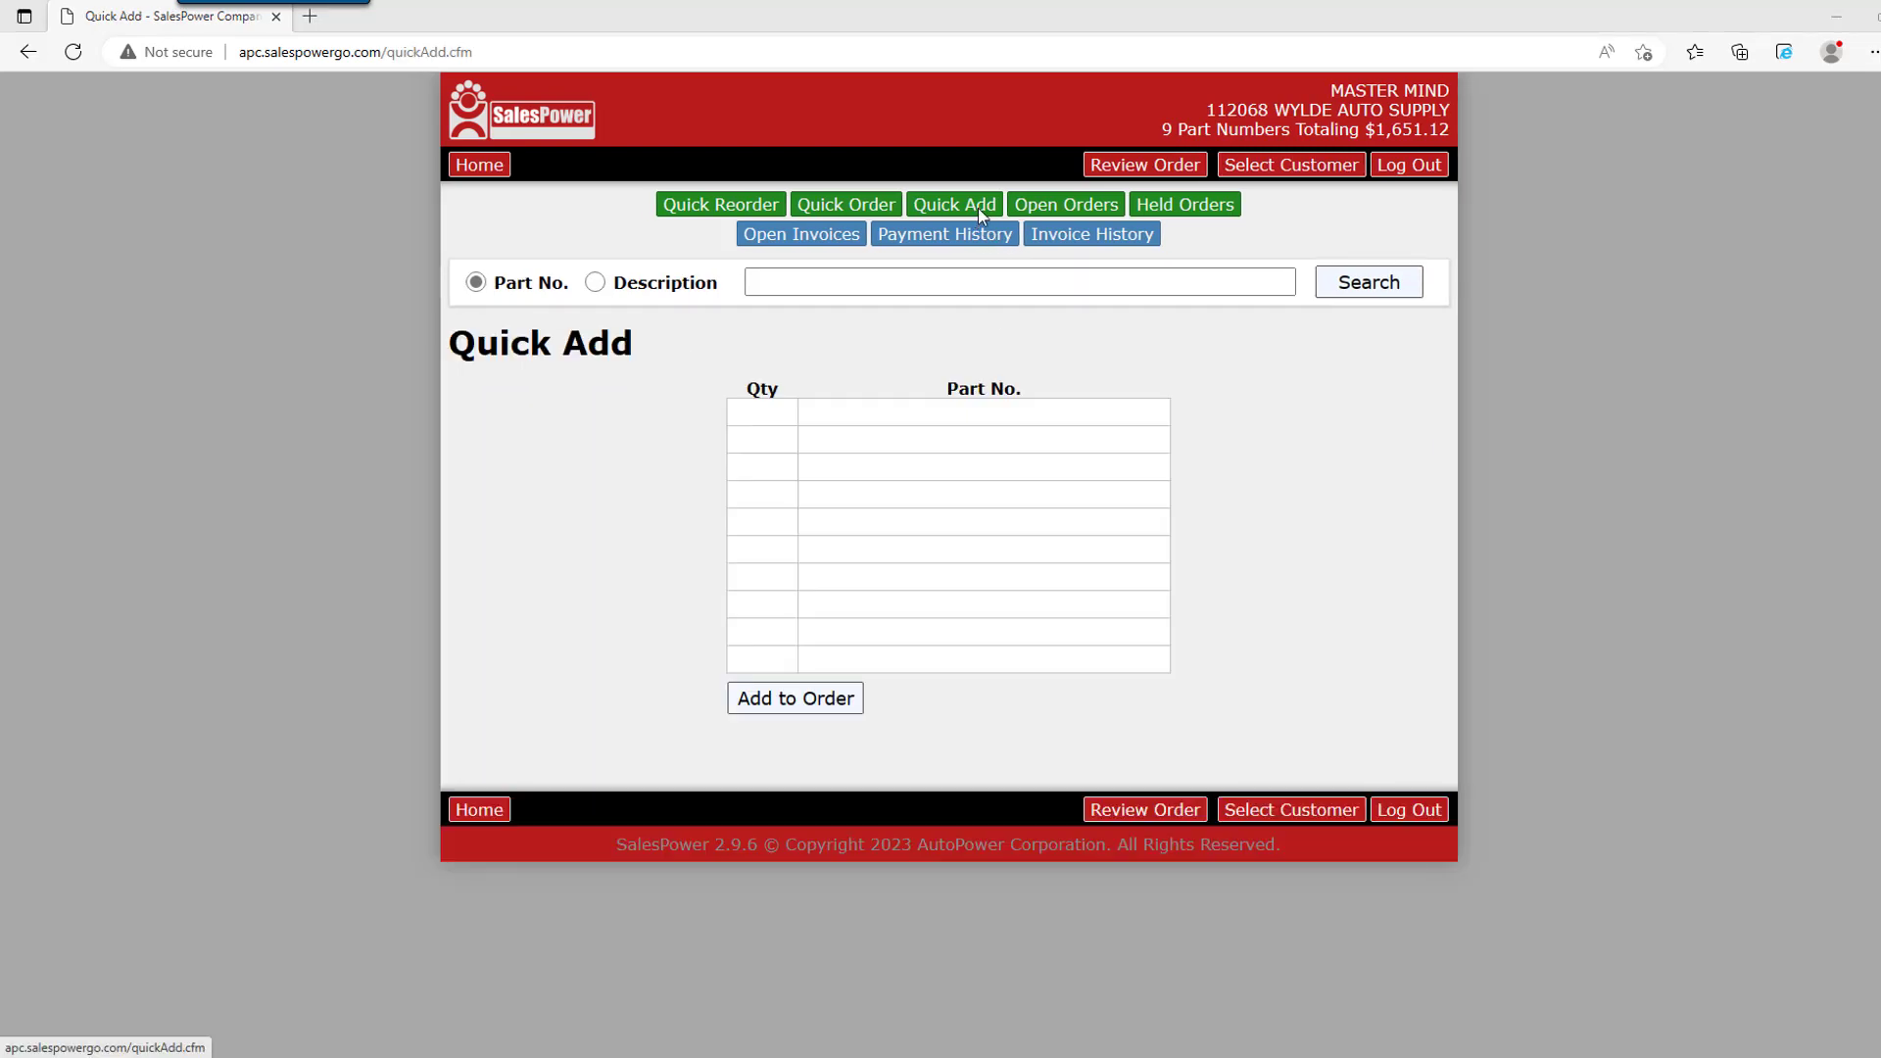
text(2)
click(826, 411)
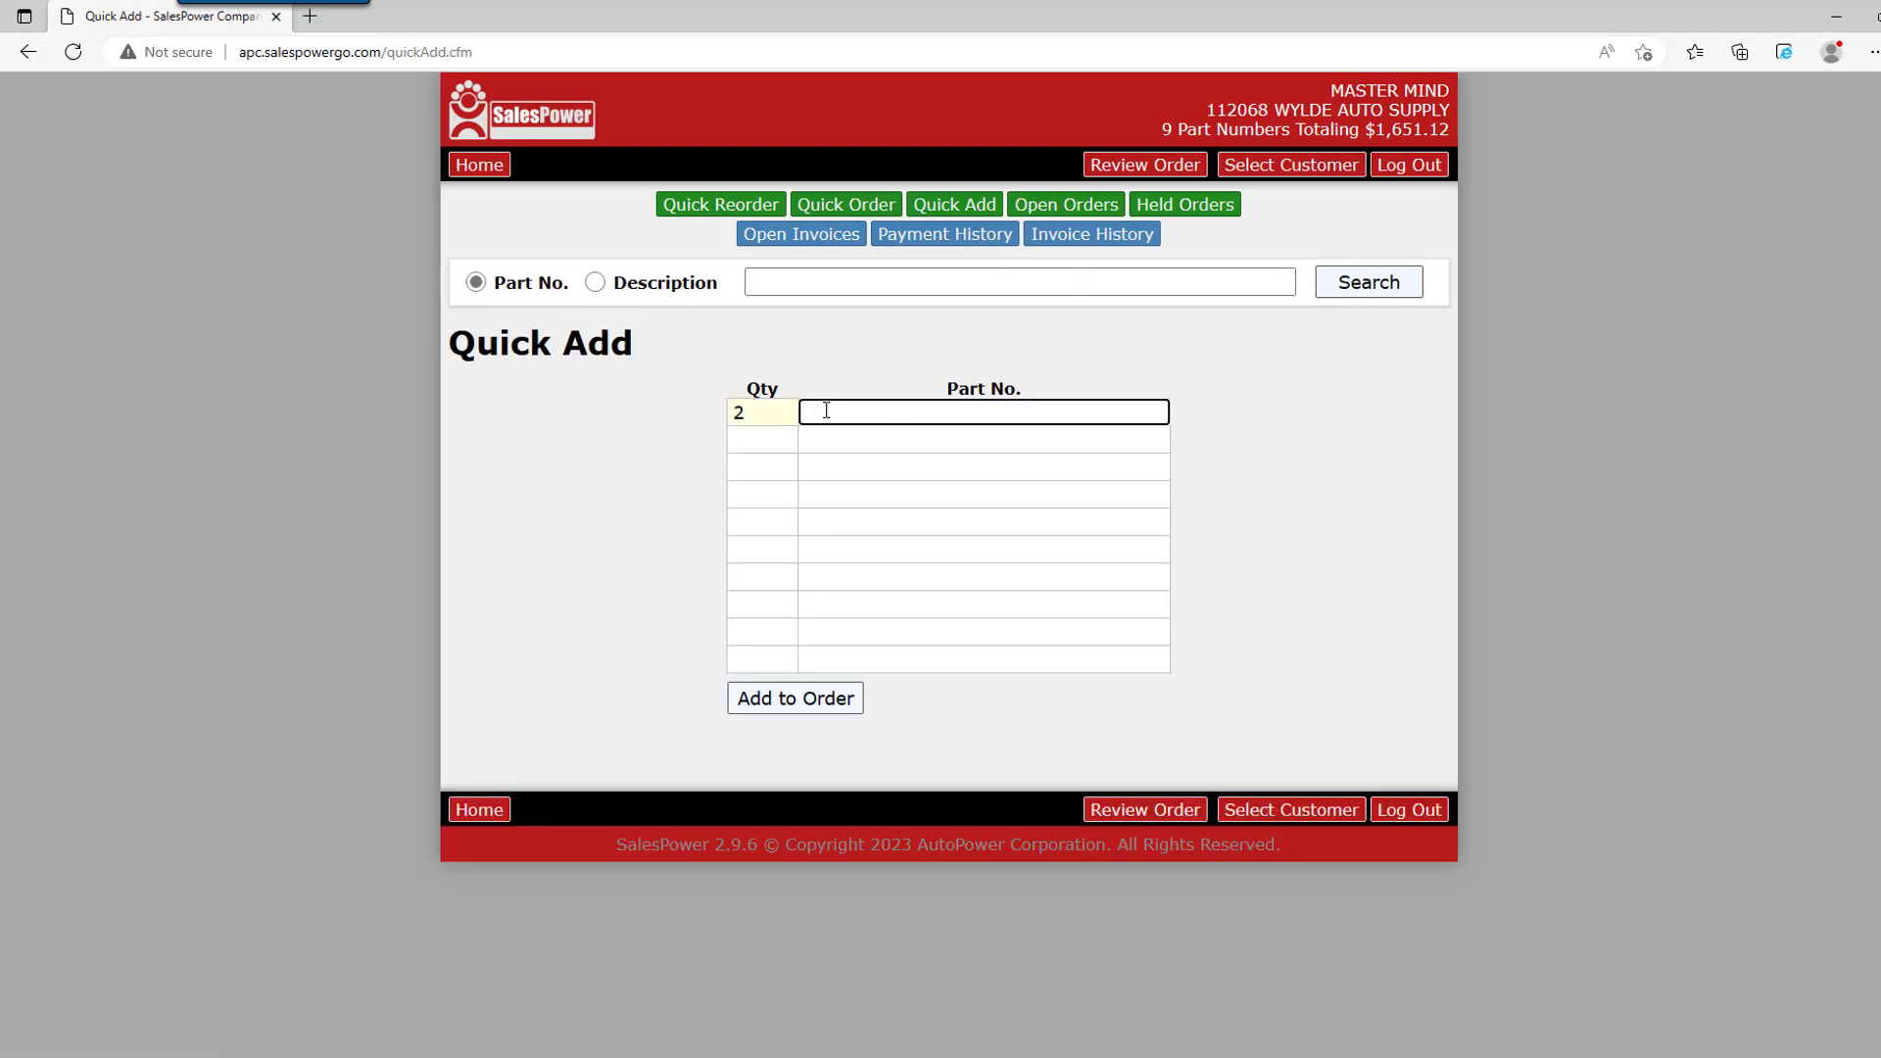
text(V/A 17236)
click(839, 412)
click(816, 439)
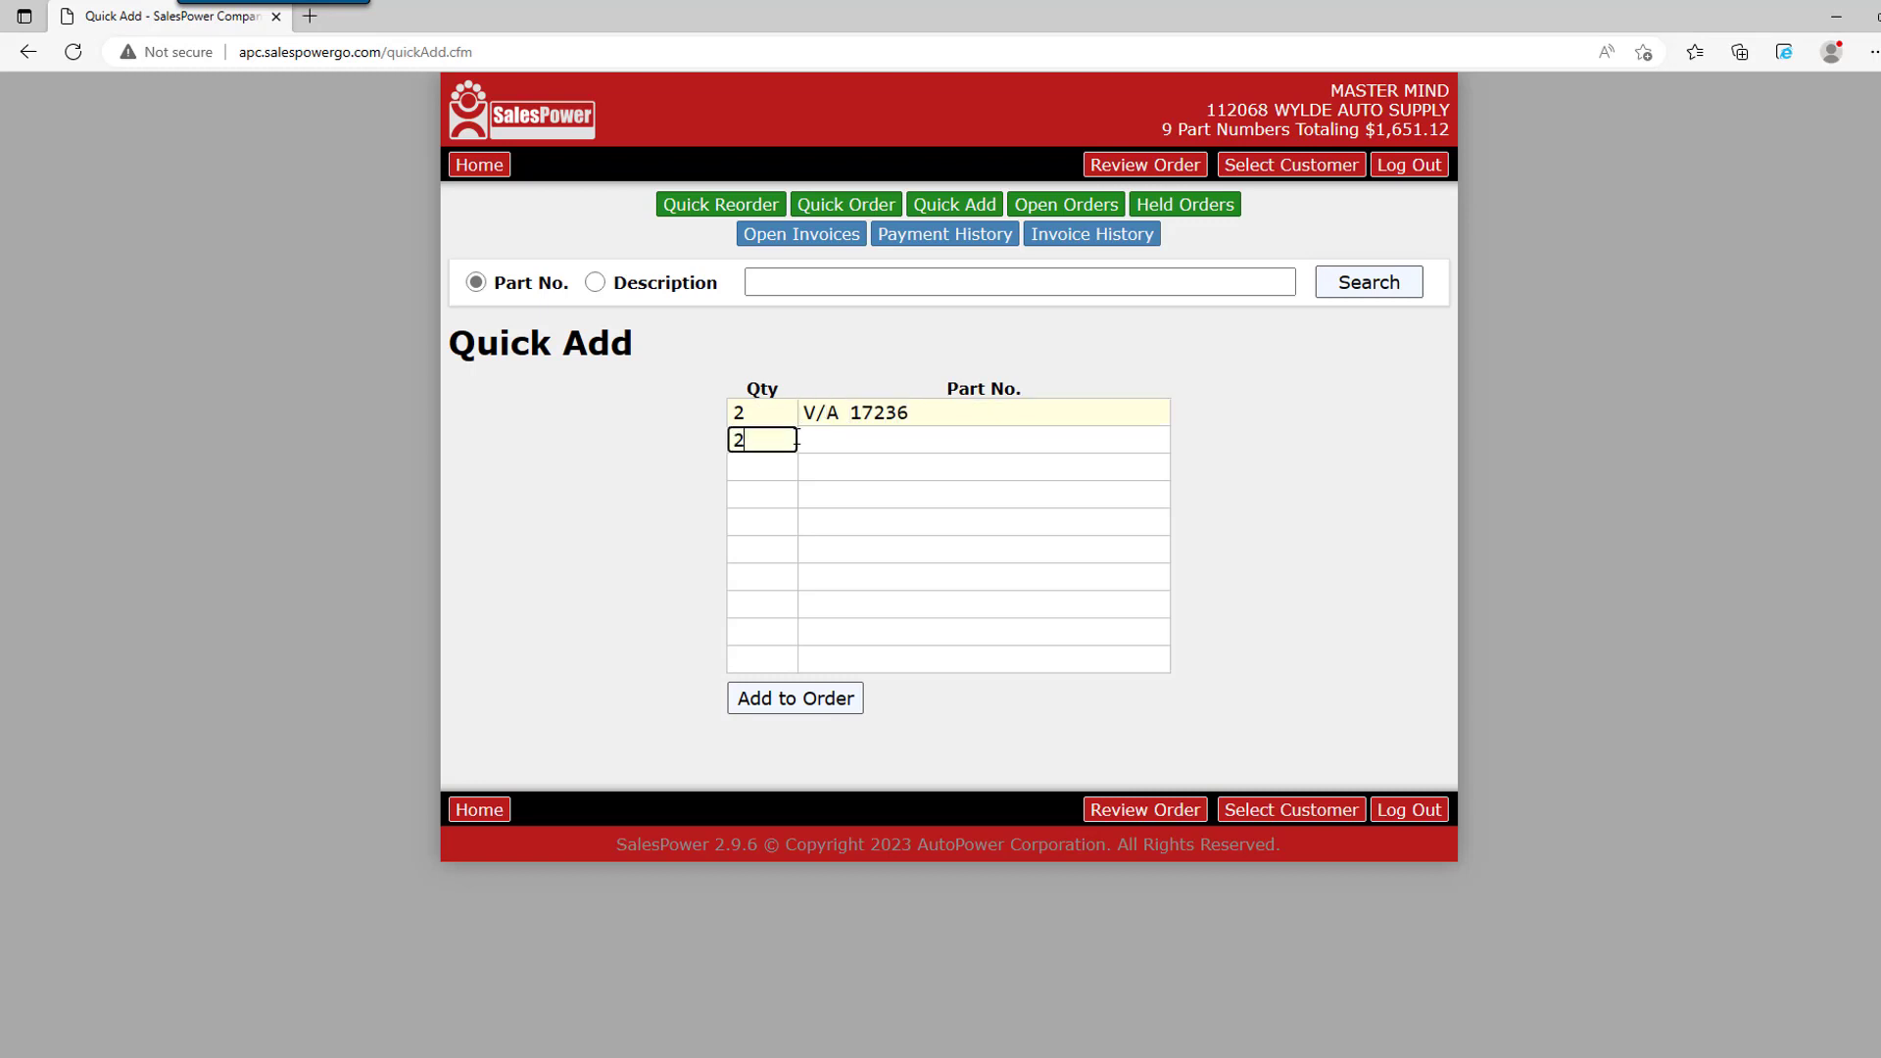
text(ABE EX1)
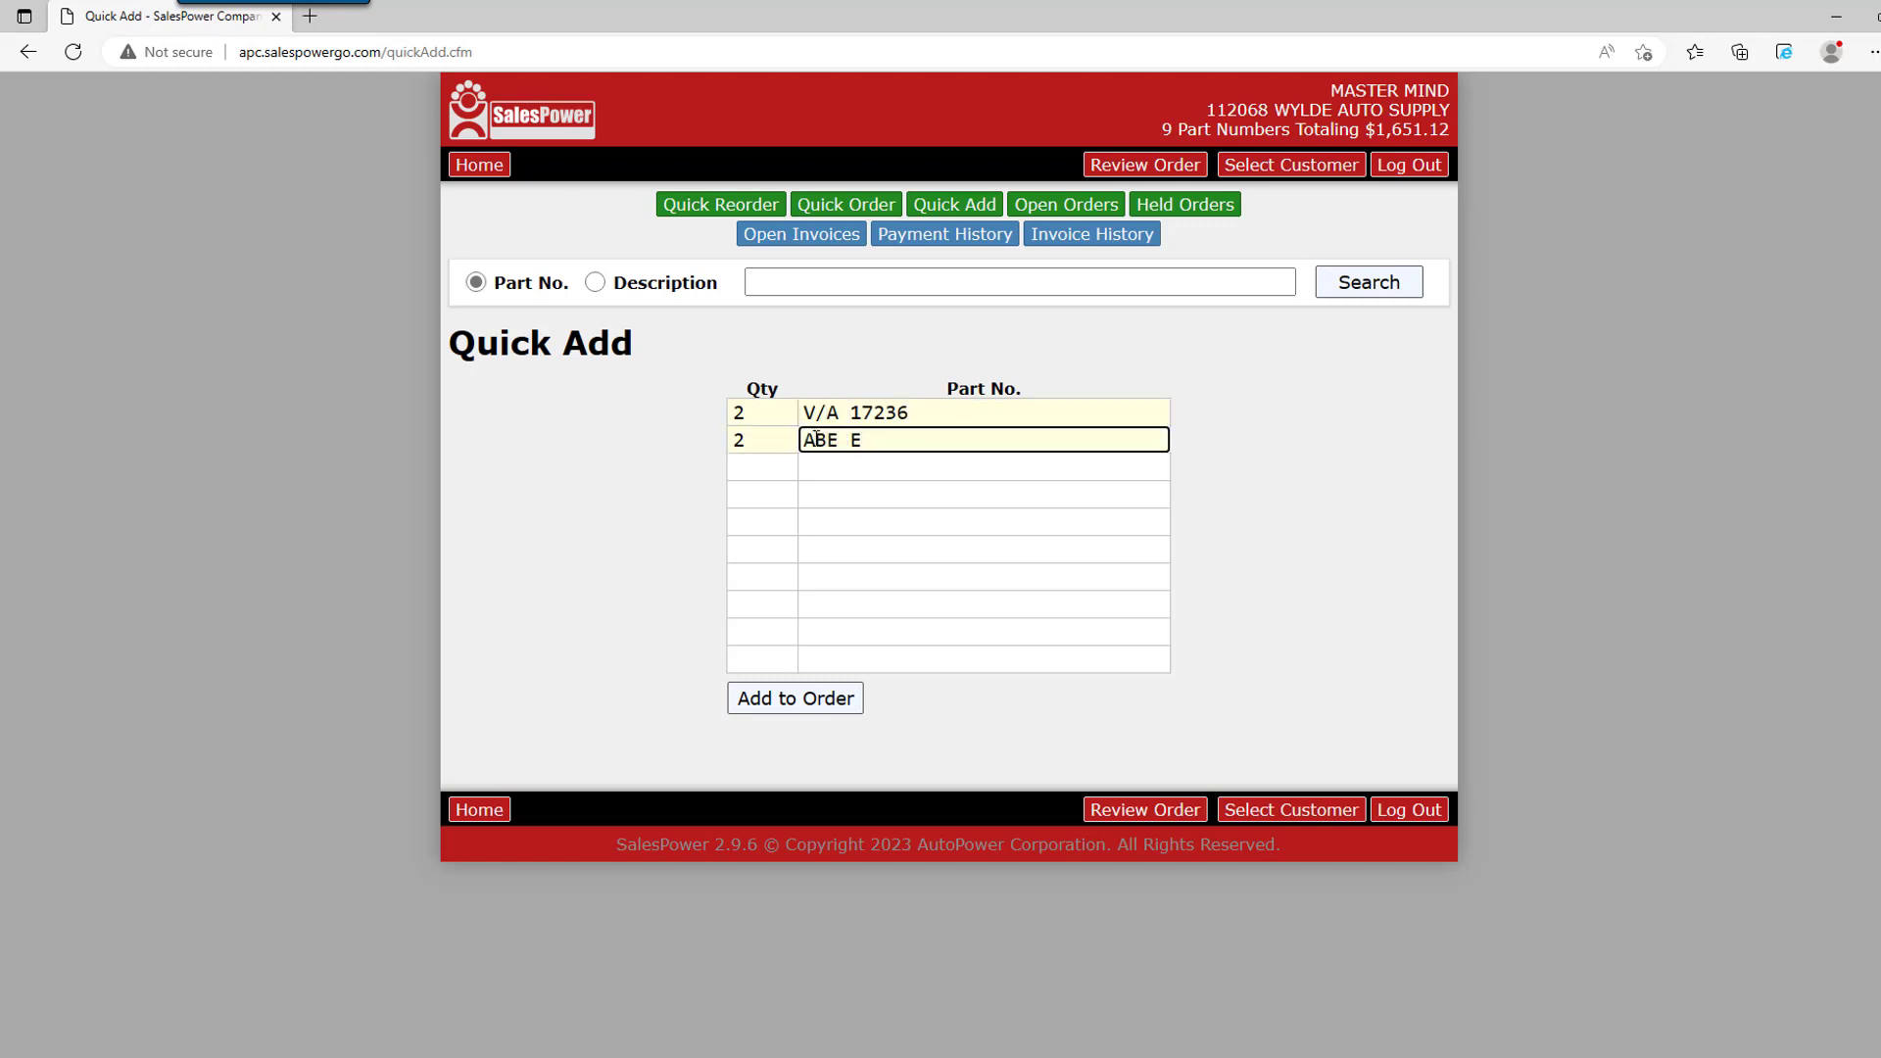
text(307TSB)
click(815, 697)
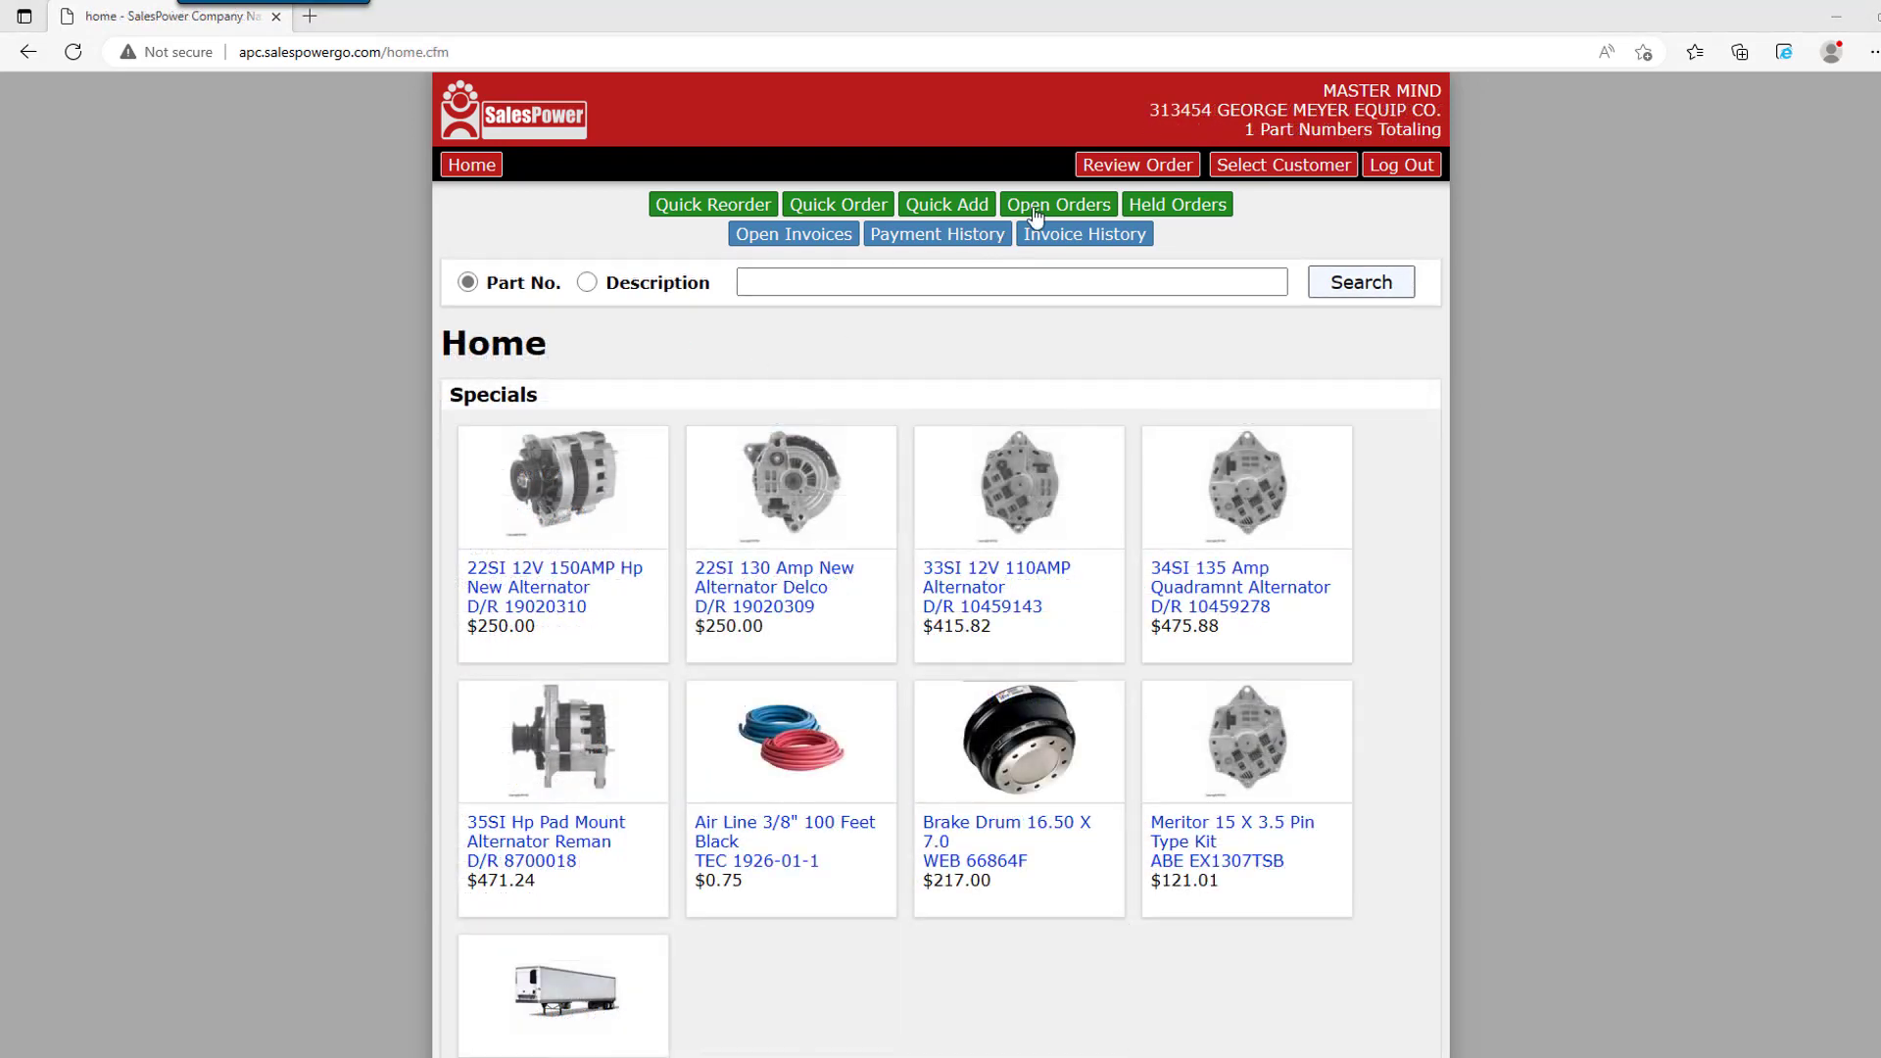
- View the open orders and the held orders of GEORGE MEYER EQUIP CO
click(1036, 206)
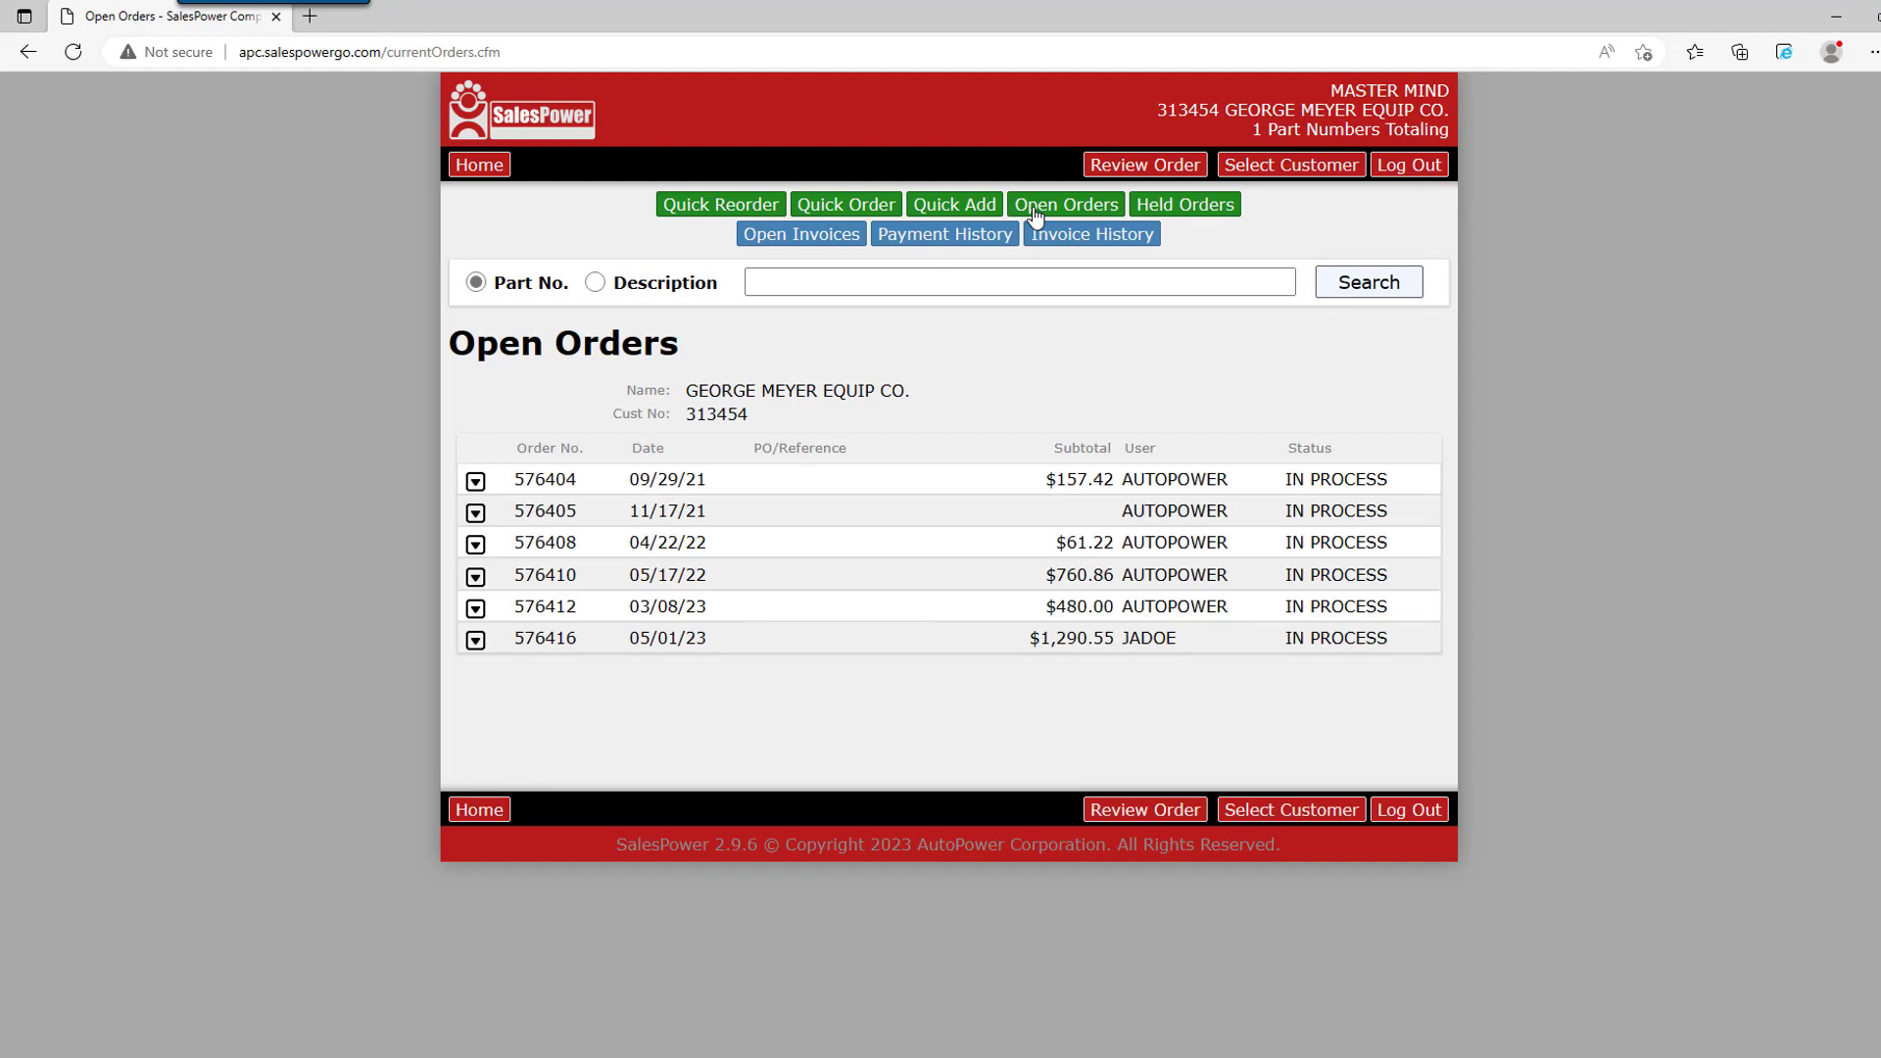
click(1153, 204)
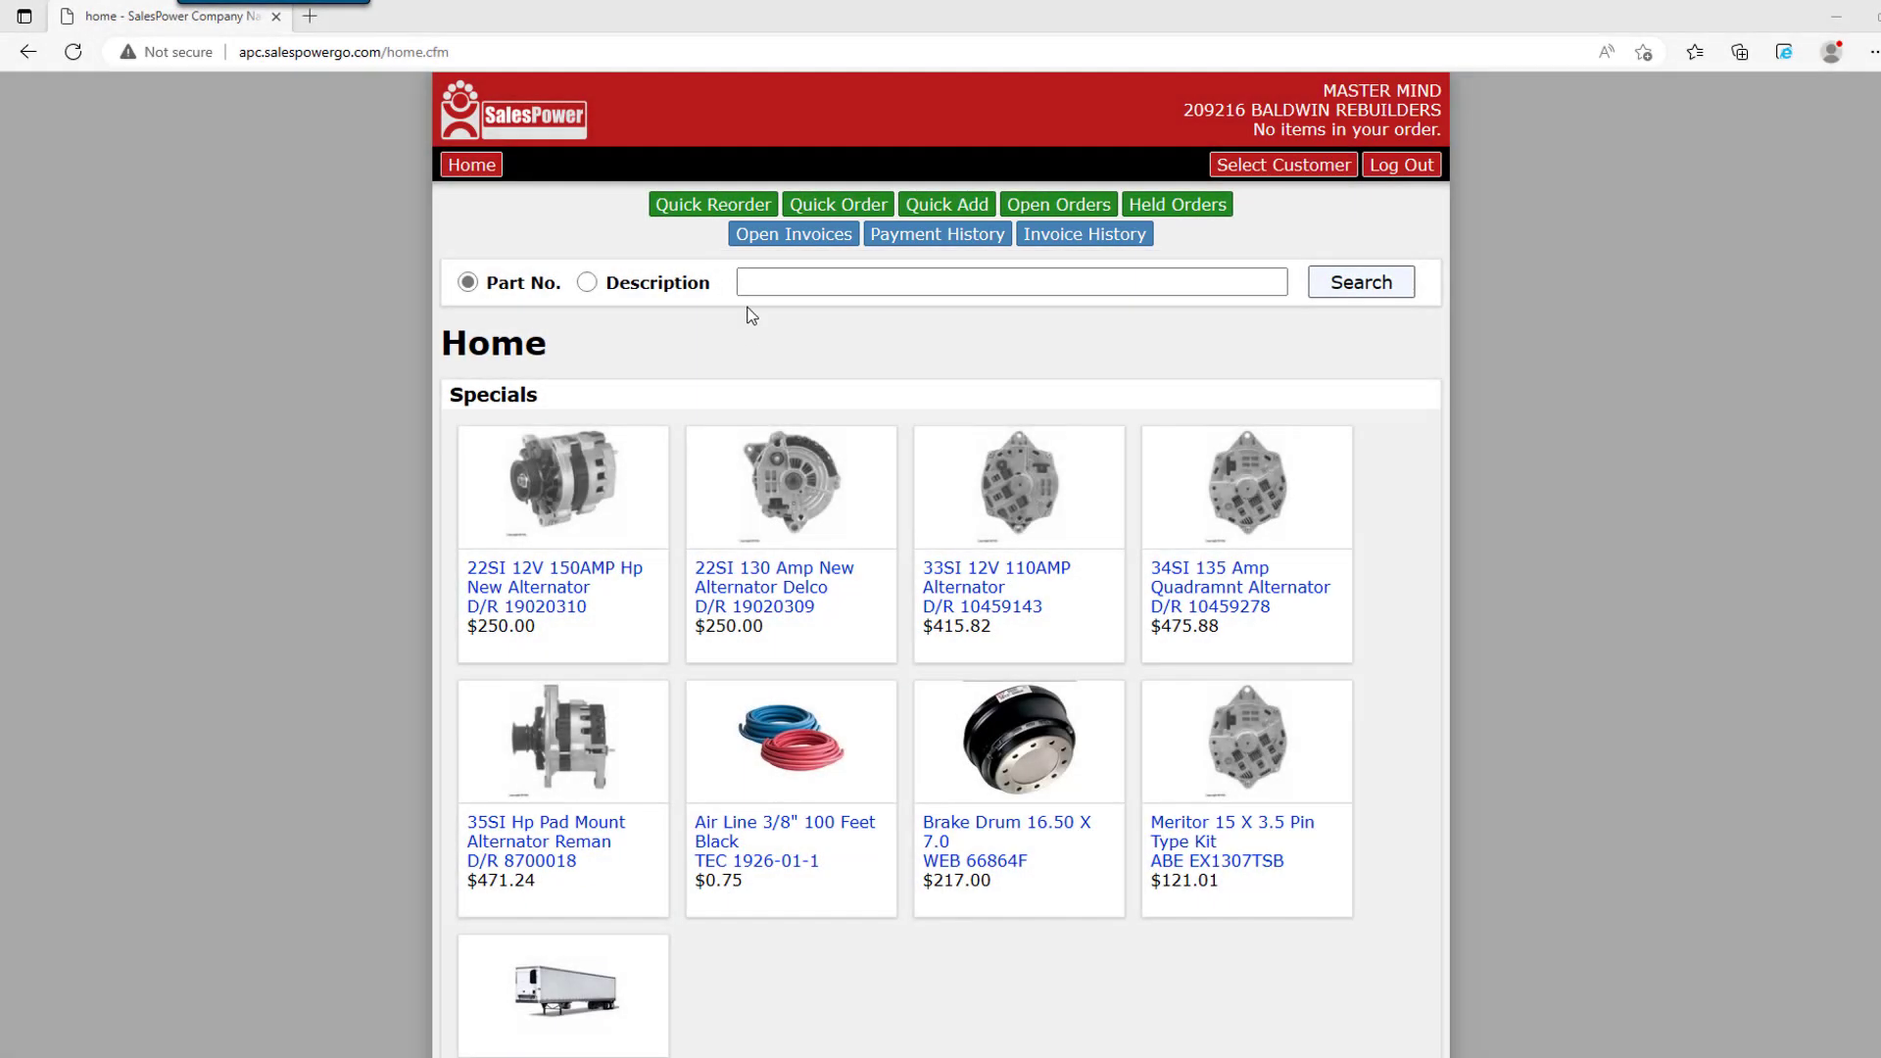
- Review BALDWIN REBUILDERS' open invoices, payment history and invoice history, including the details of the 09/17/21 invoice
click(768, 242)
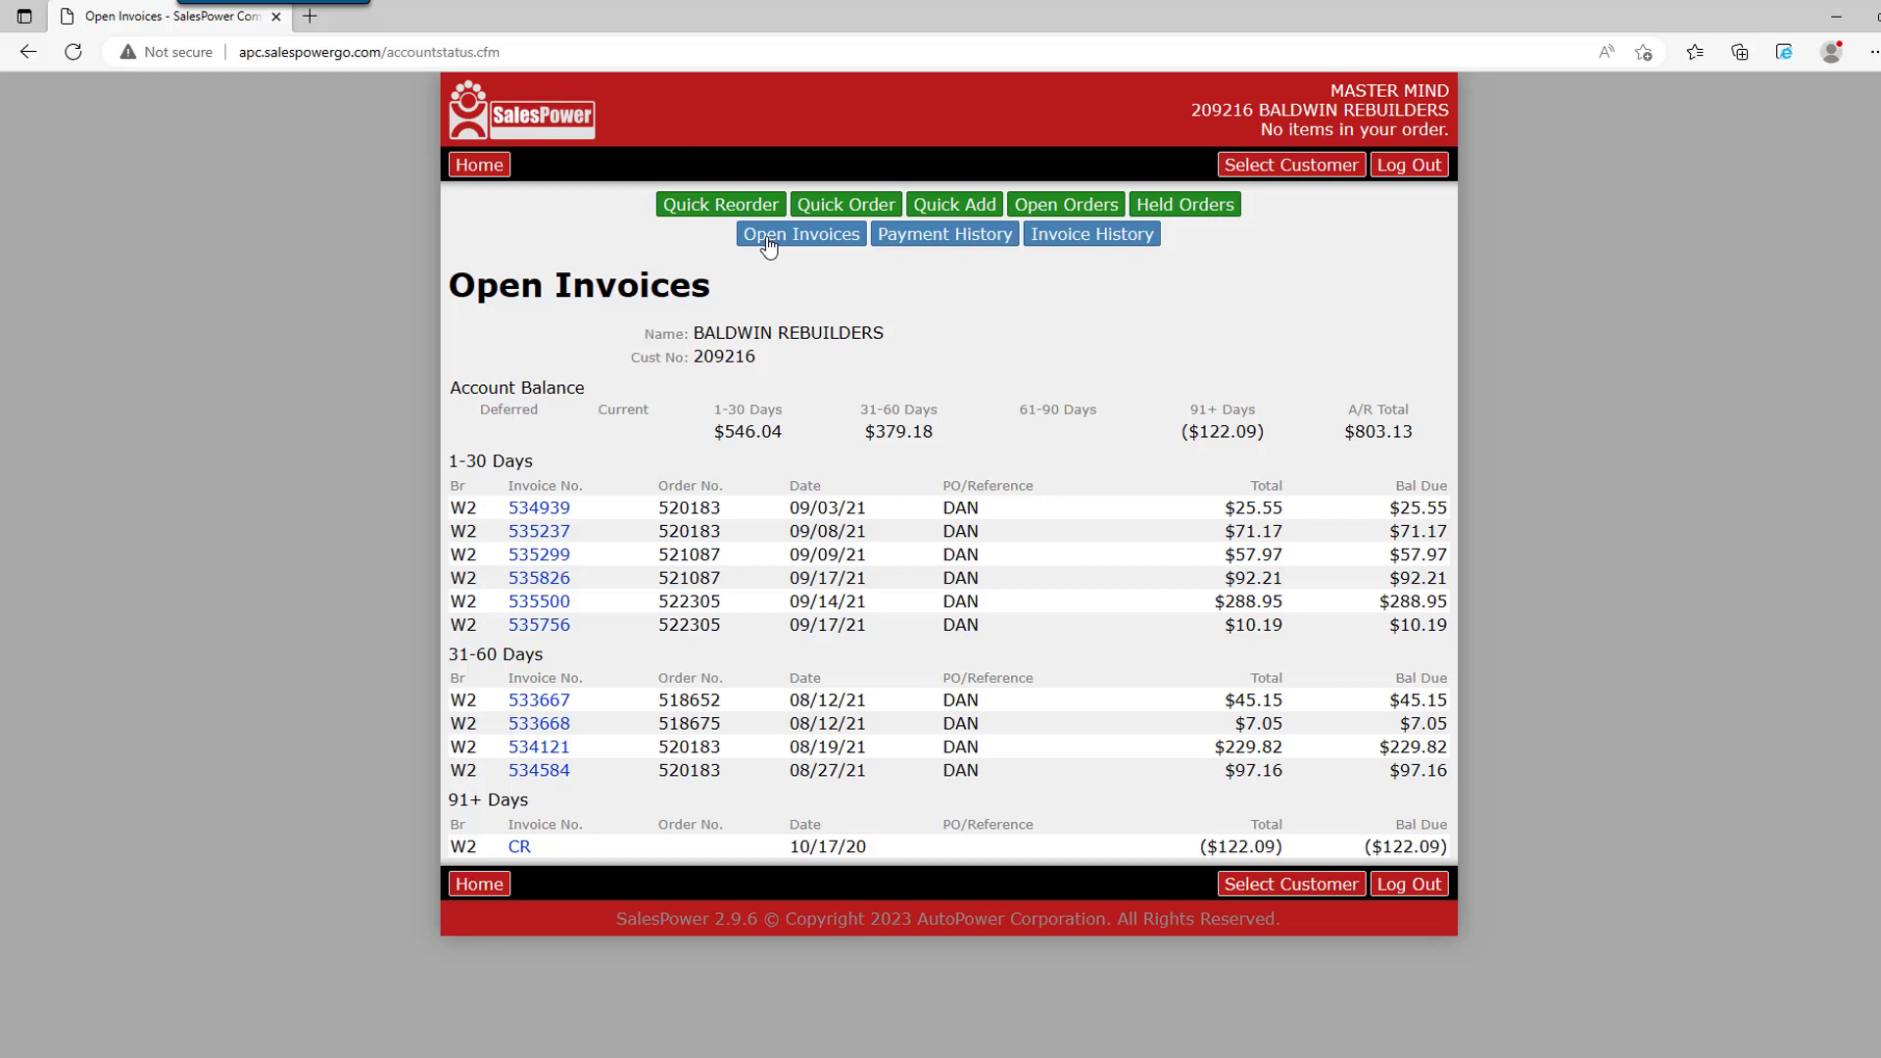
click(910, 243)
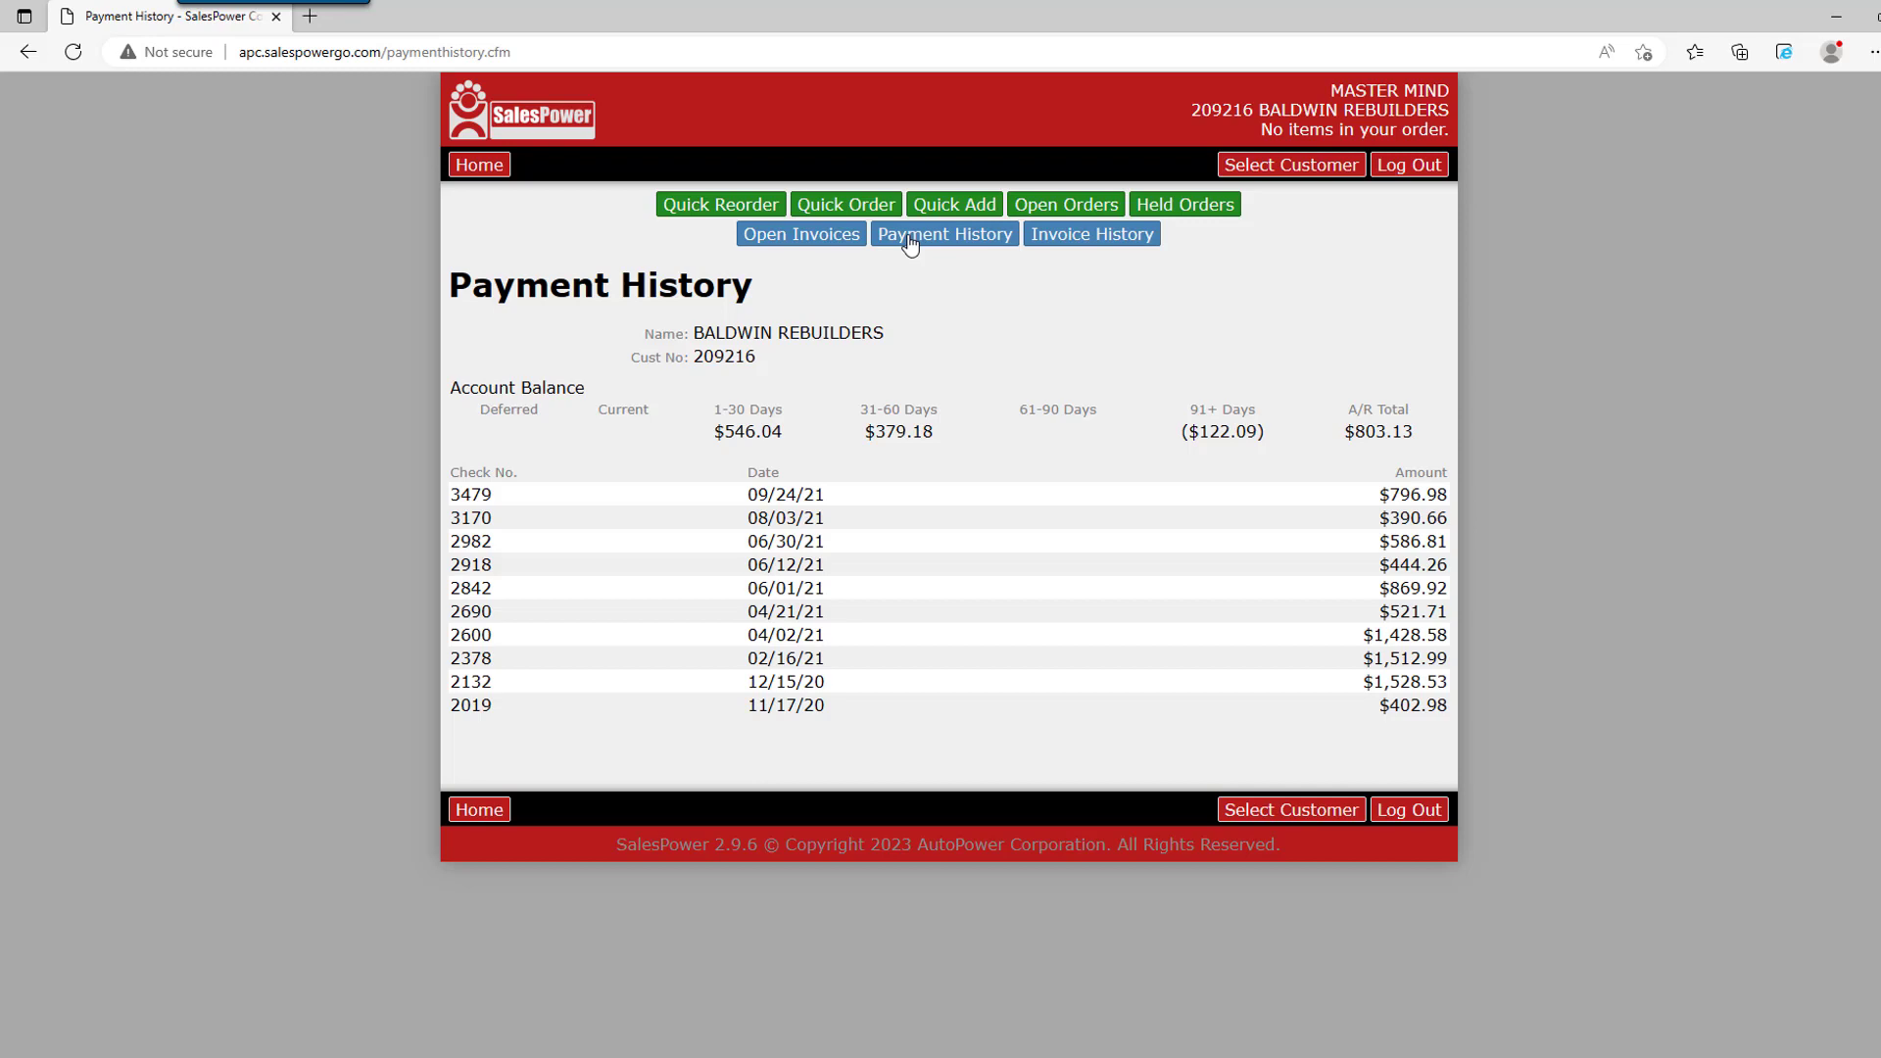
click(1058, 245)
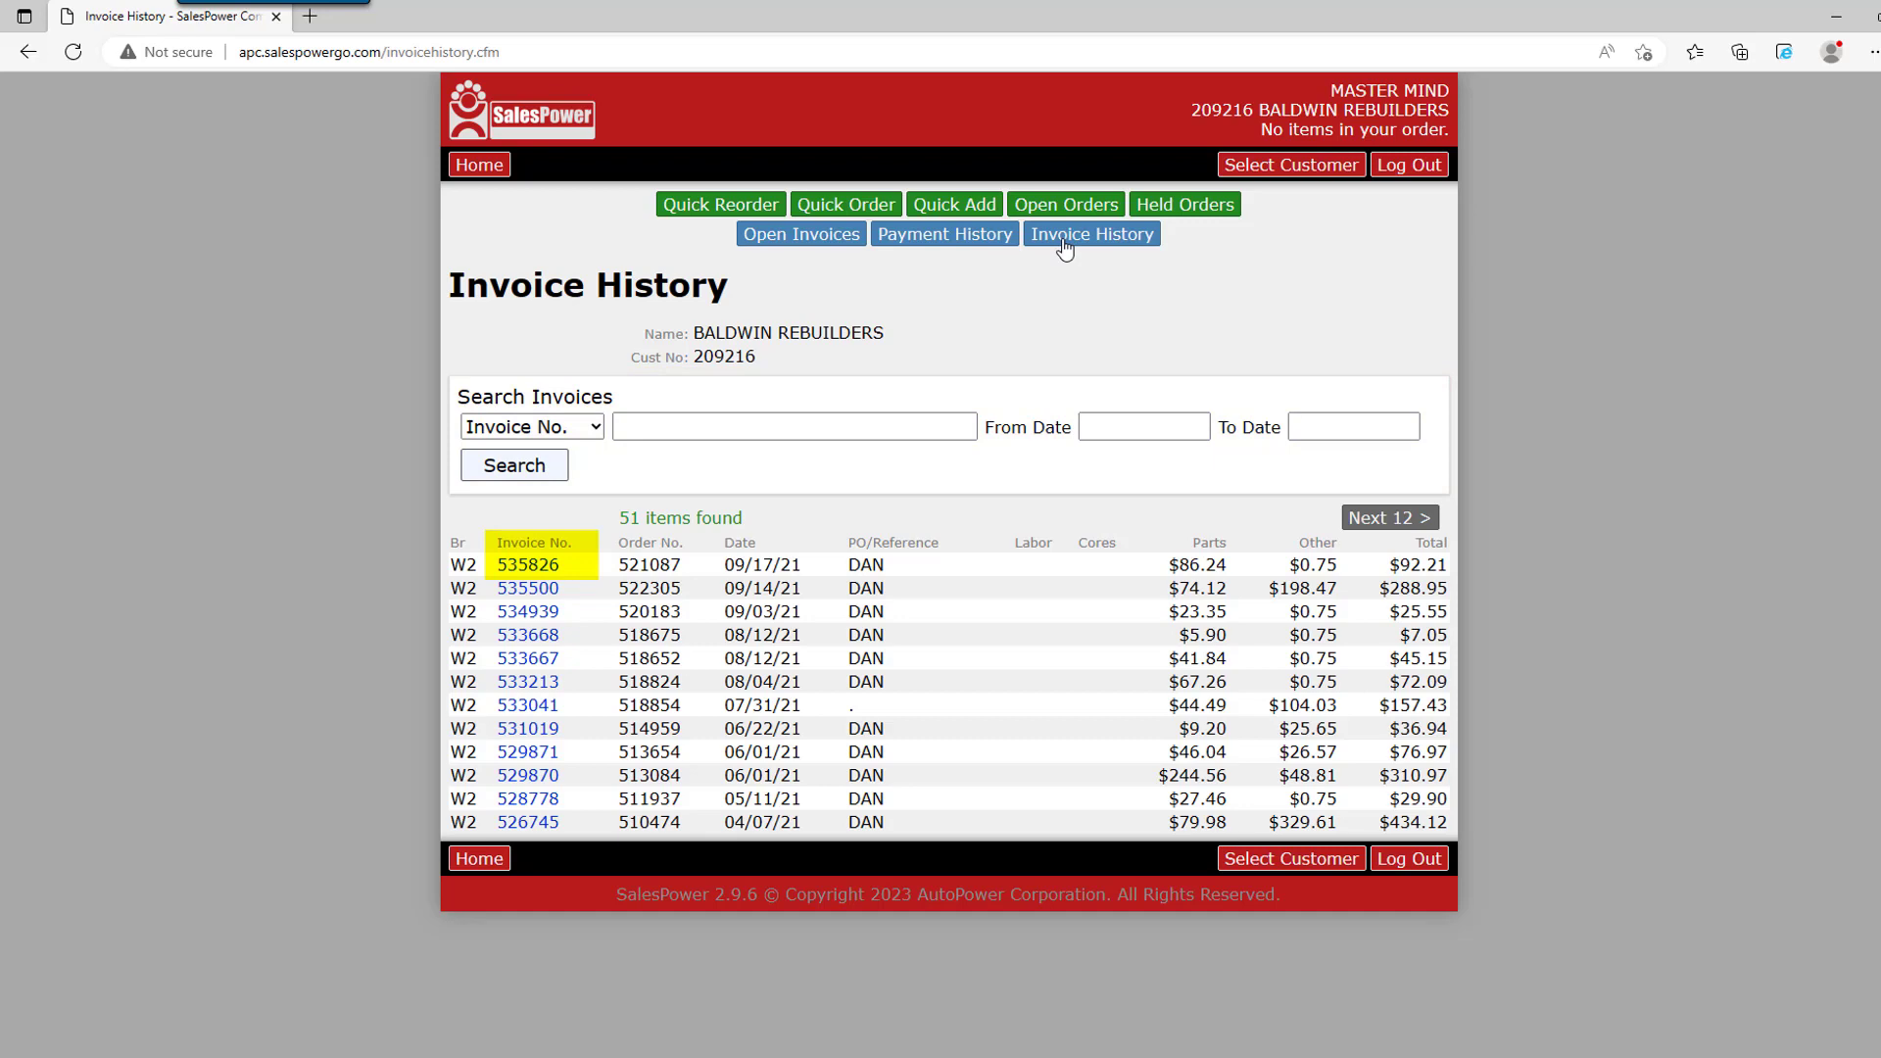
click(531, 568)
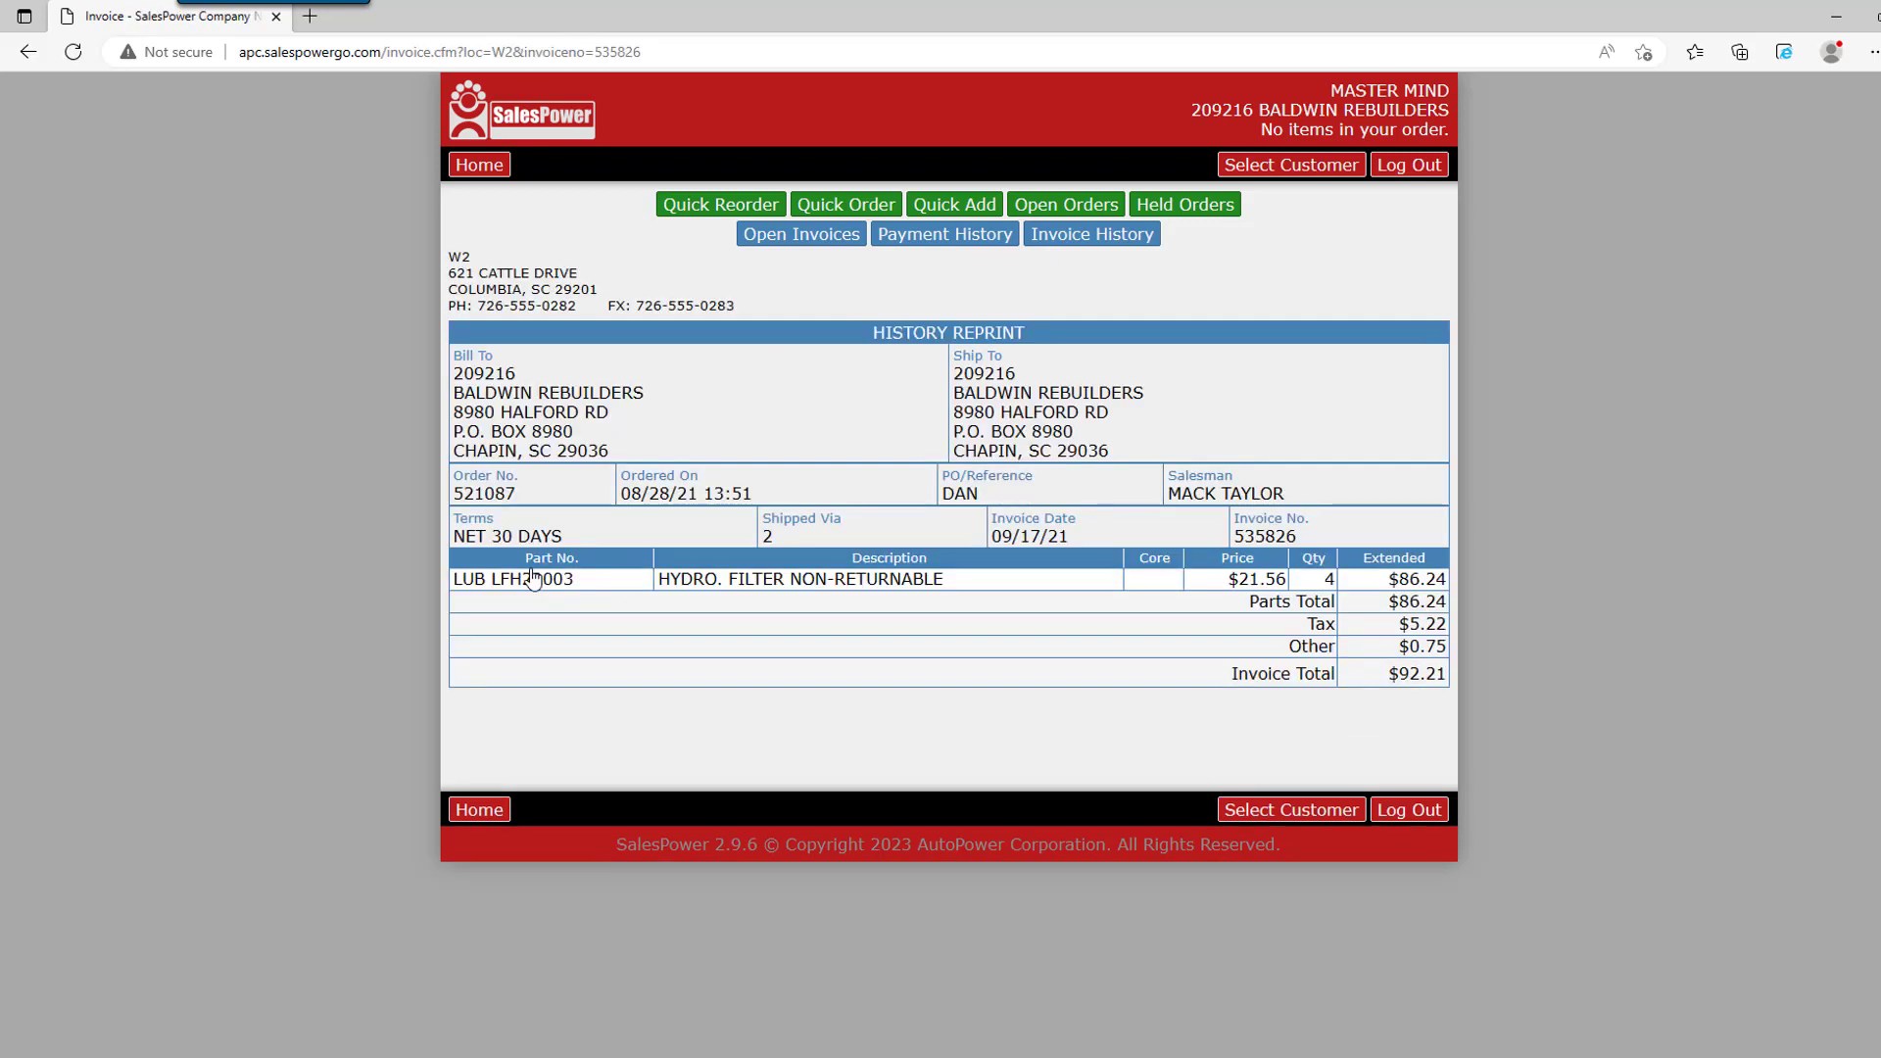
- Return to the home page and search for part number 66864F
click(483, 101)
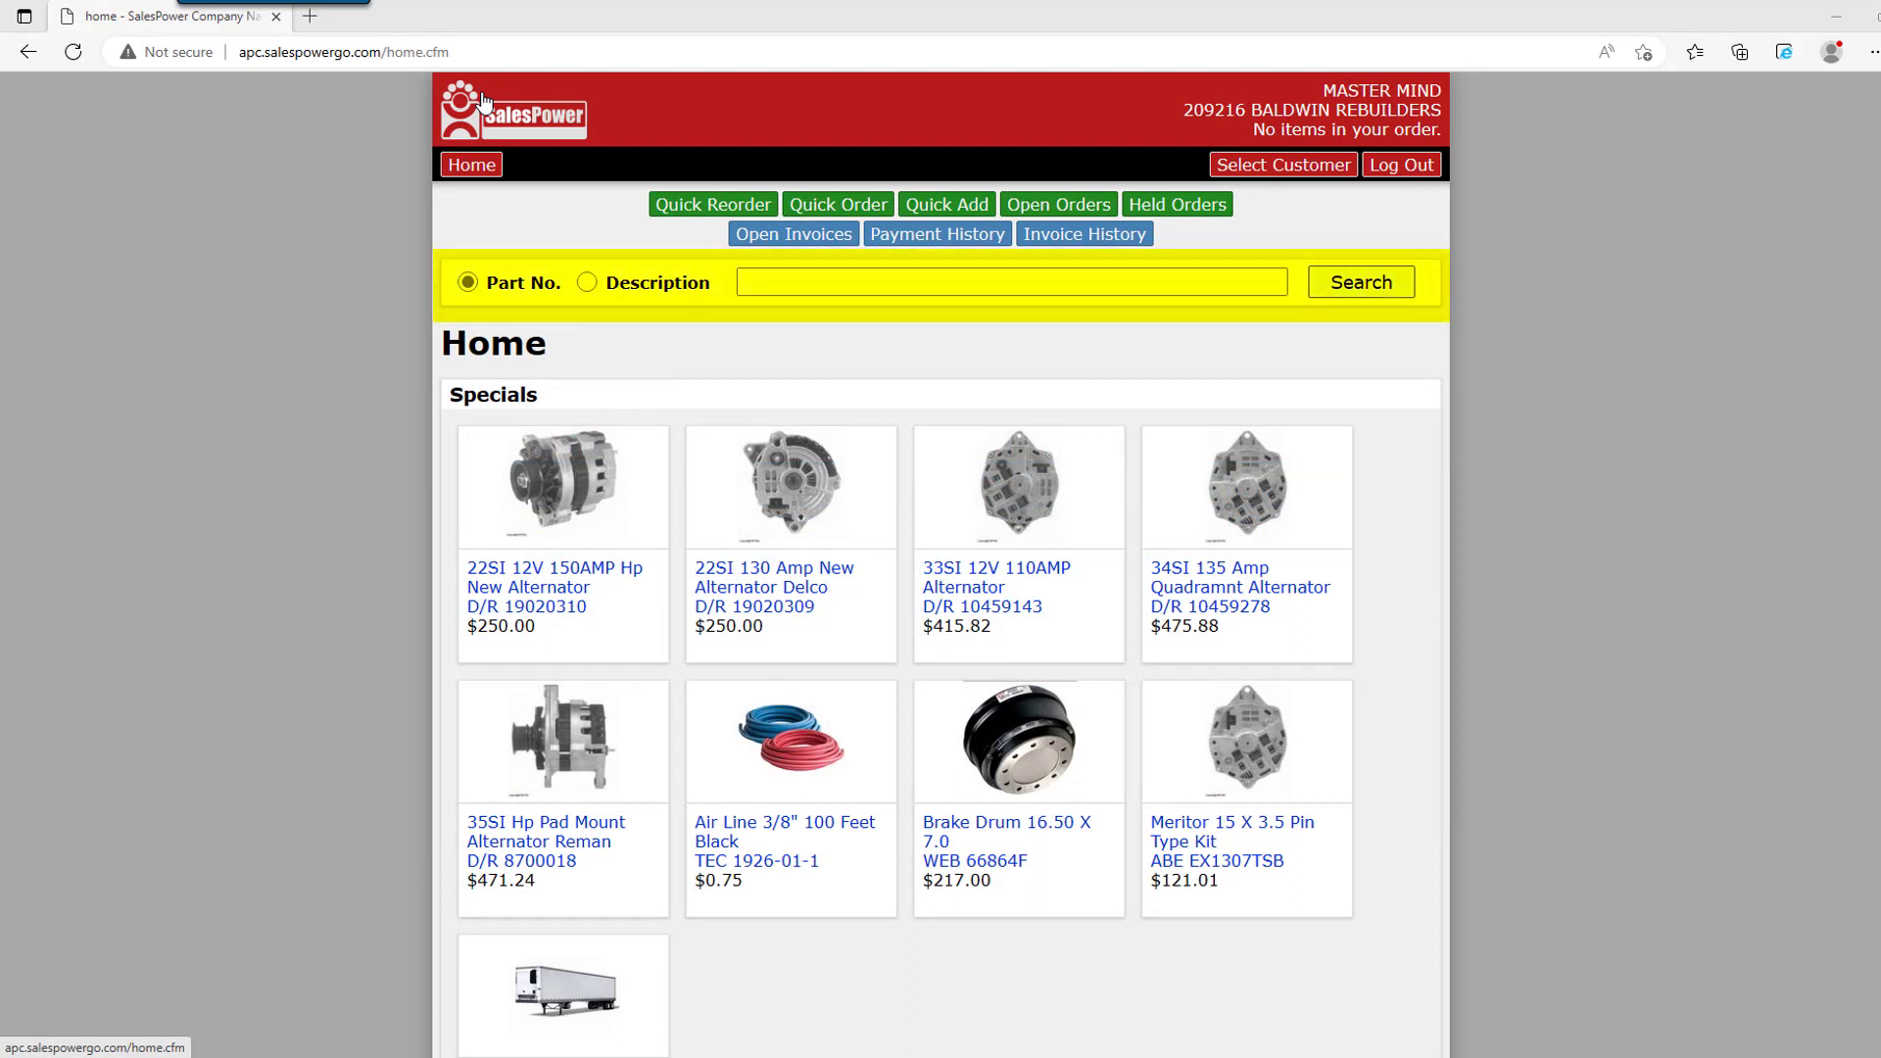
click(762, 282)
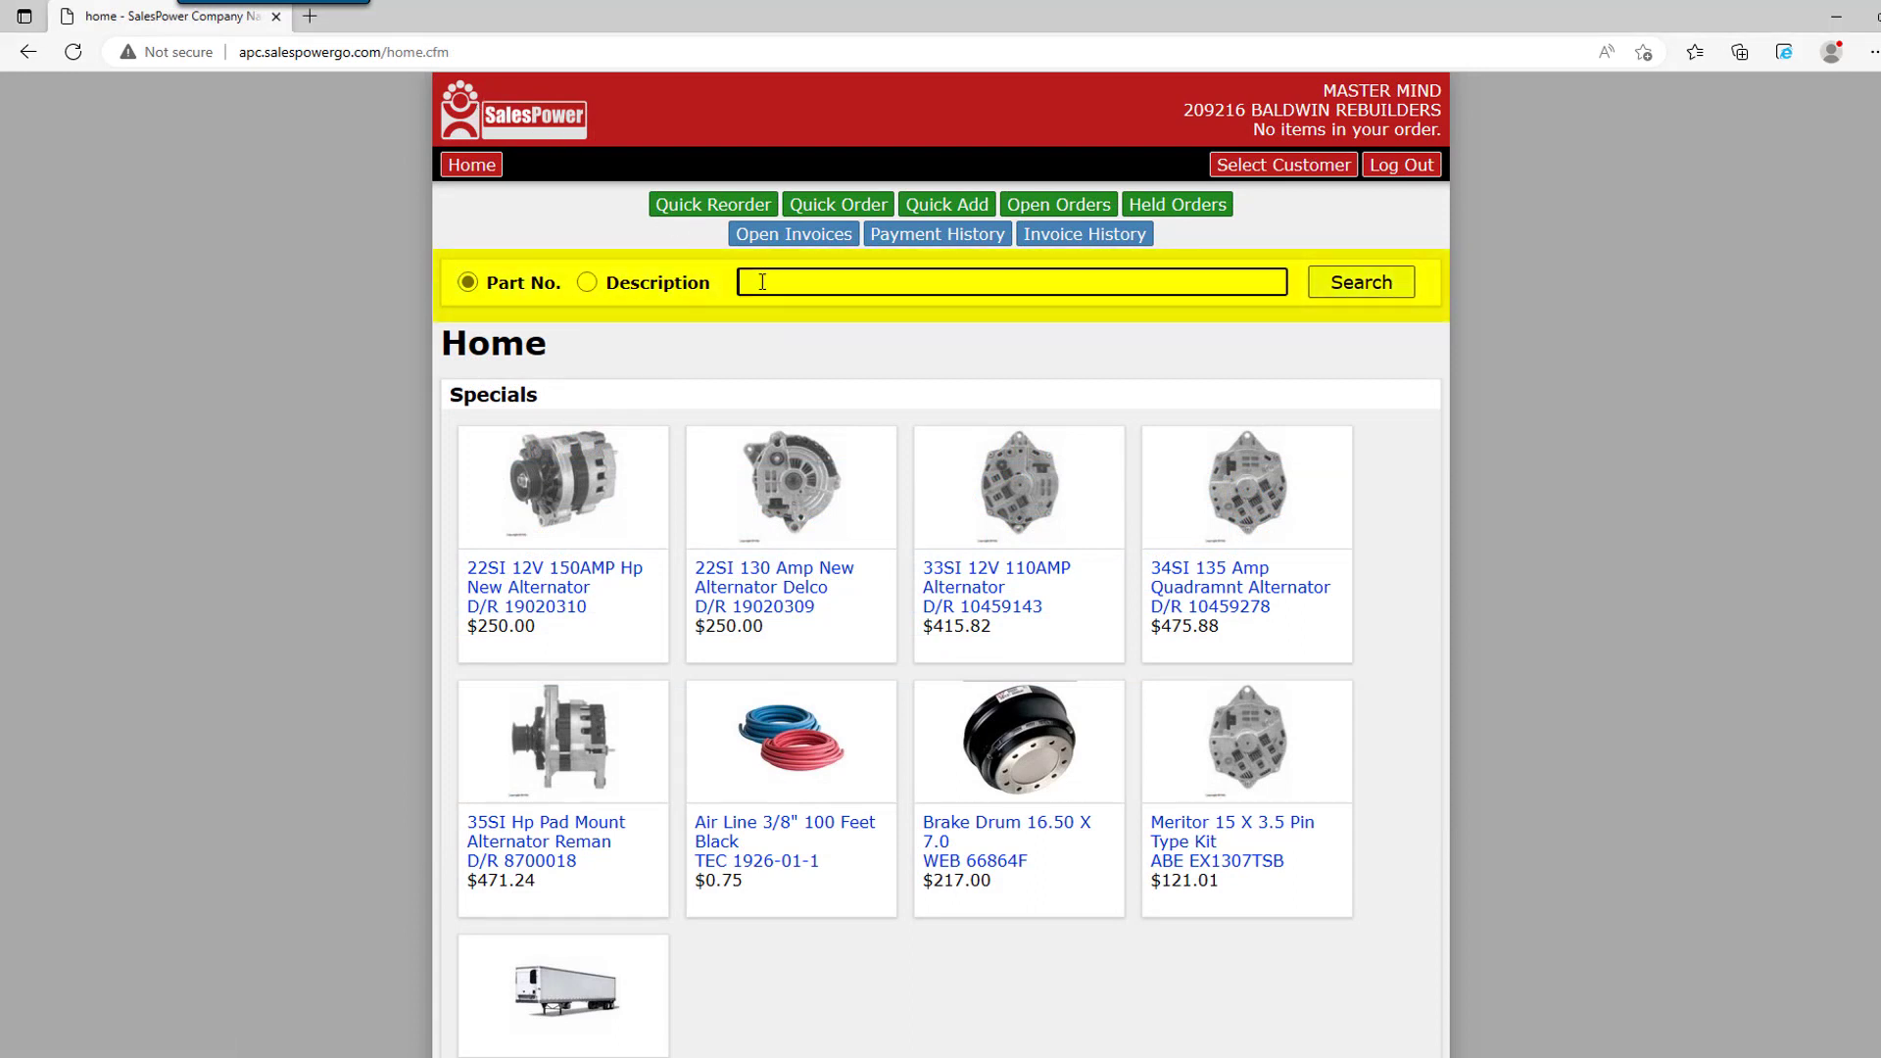
text(66864F)
click(1348, 285)
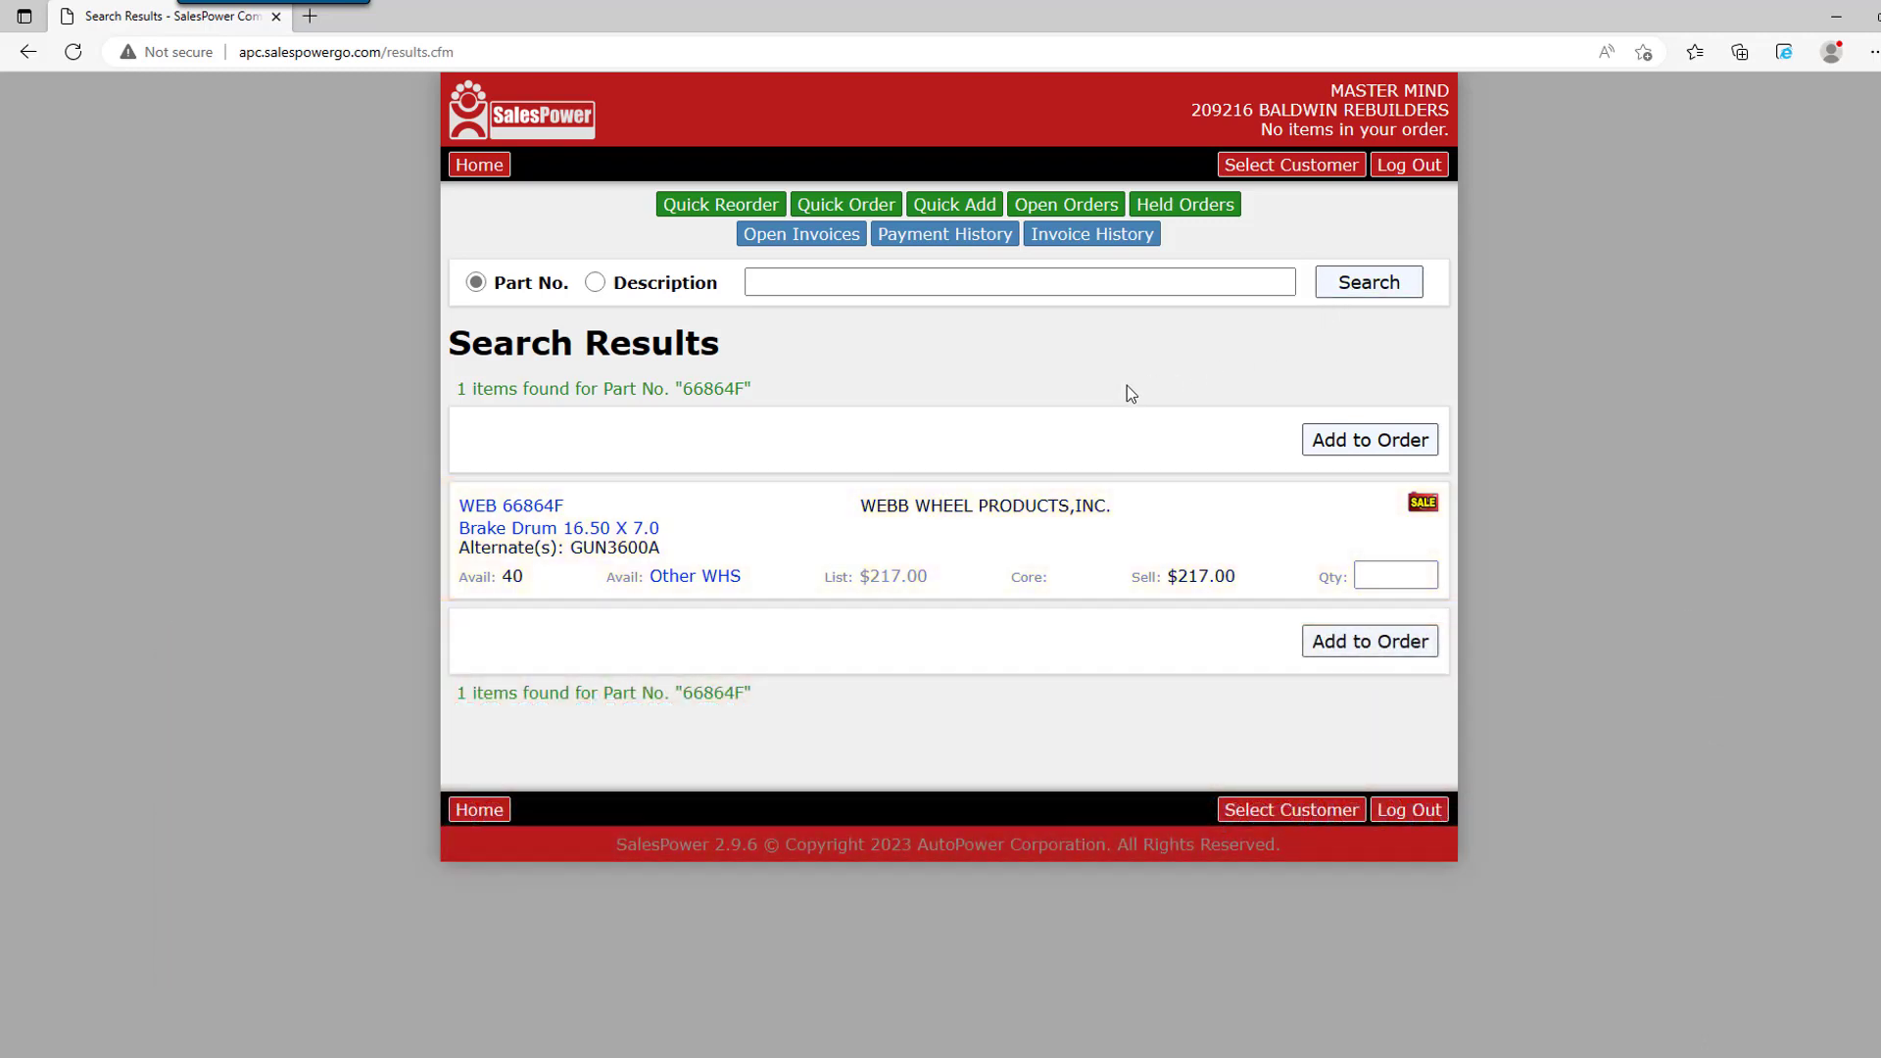
- Open the product page of the WEB 66864F brake drum and examine its enlarged images, specification guide link and alternate parts
click(578, 531)
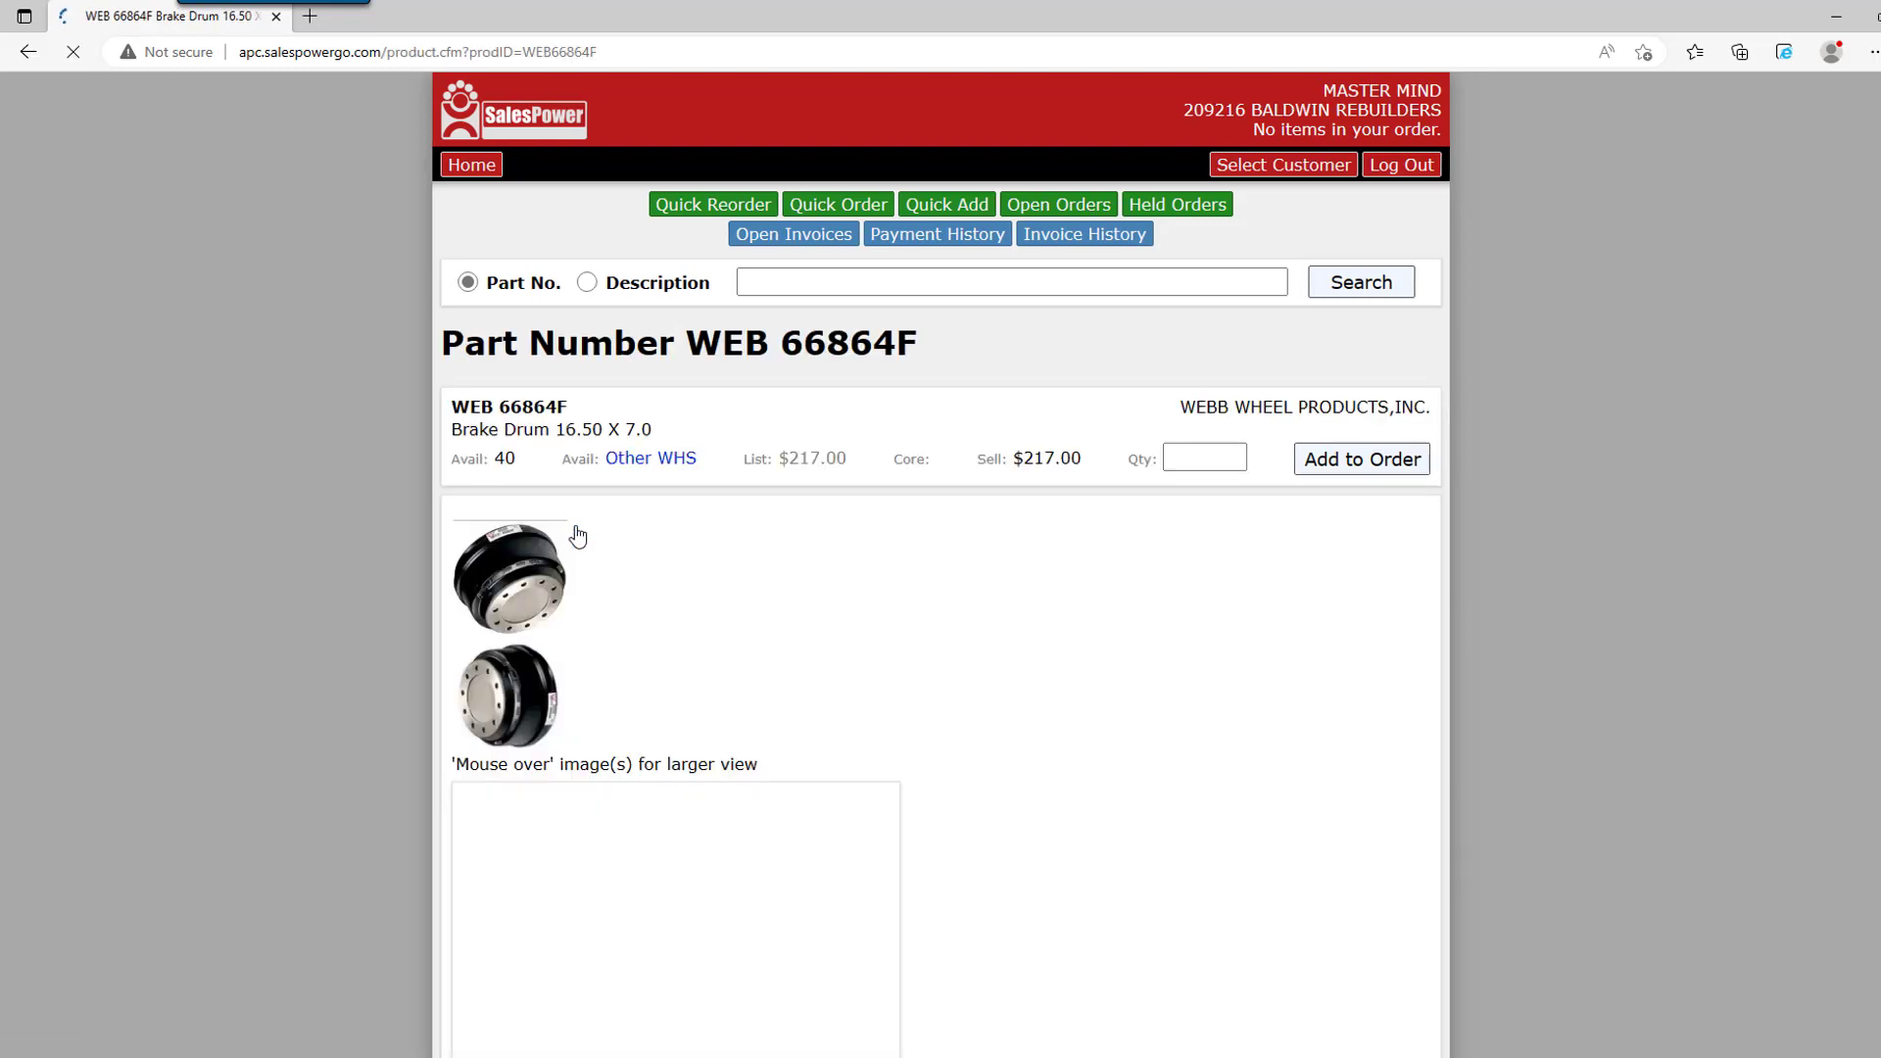
mouse_move(567, 550)
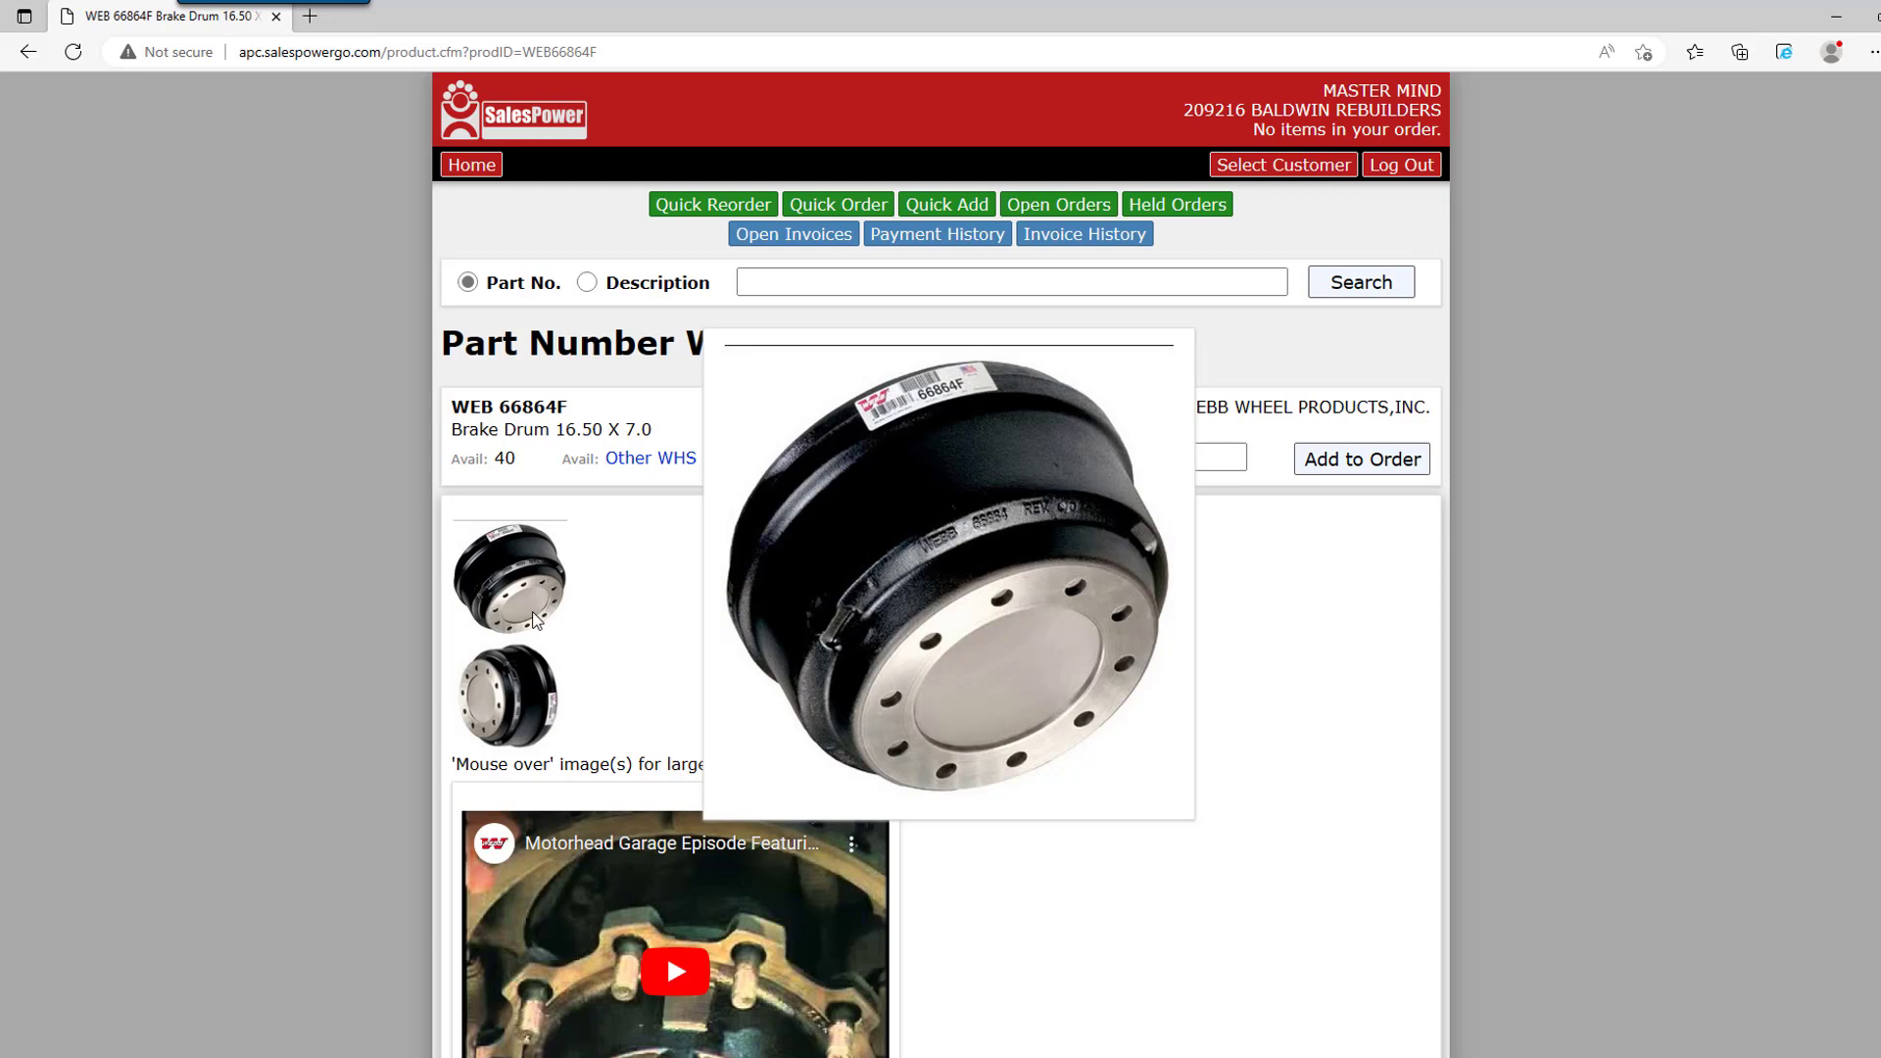
mouse_move(529, 658)
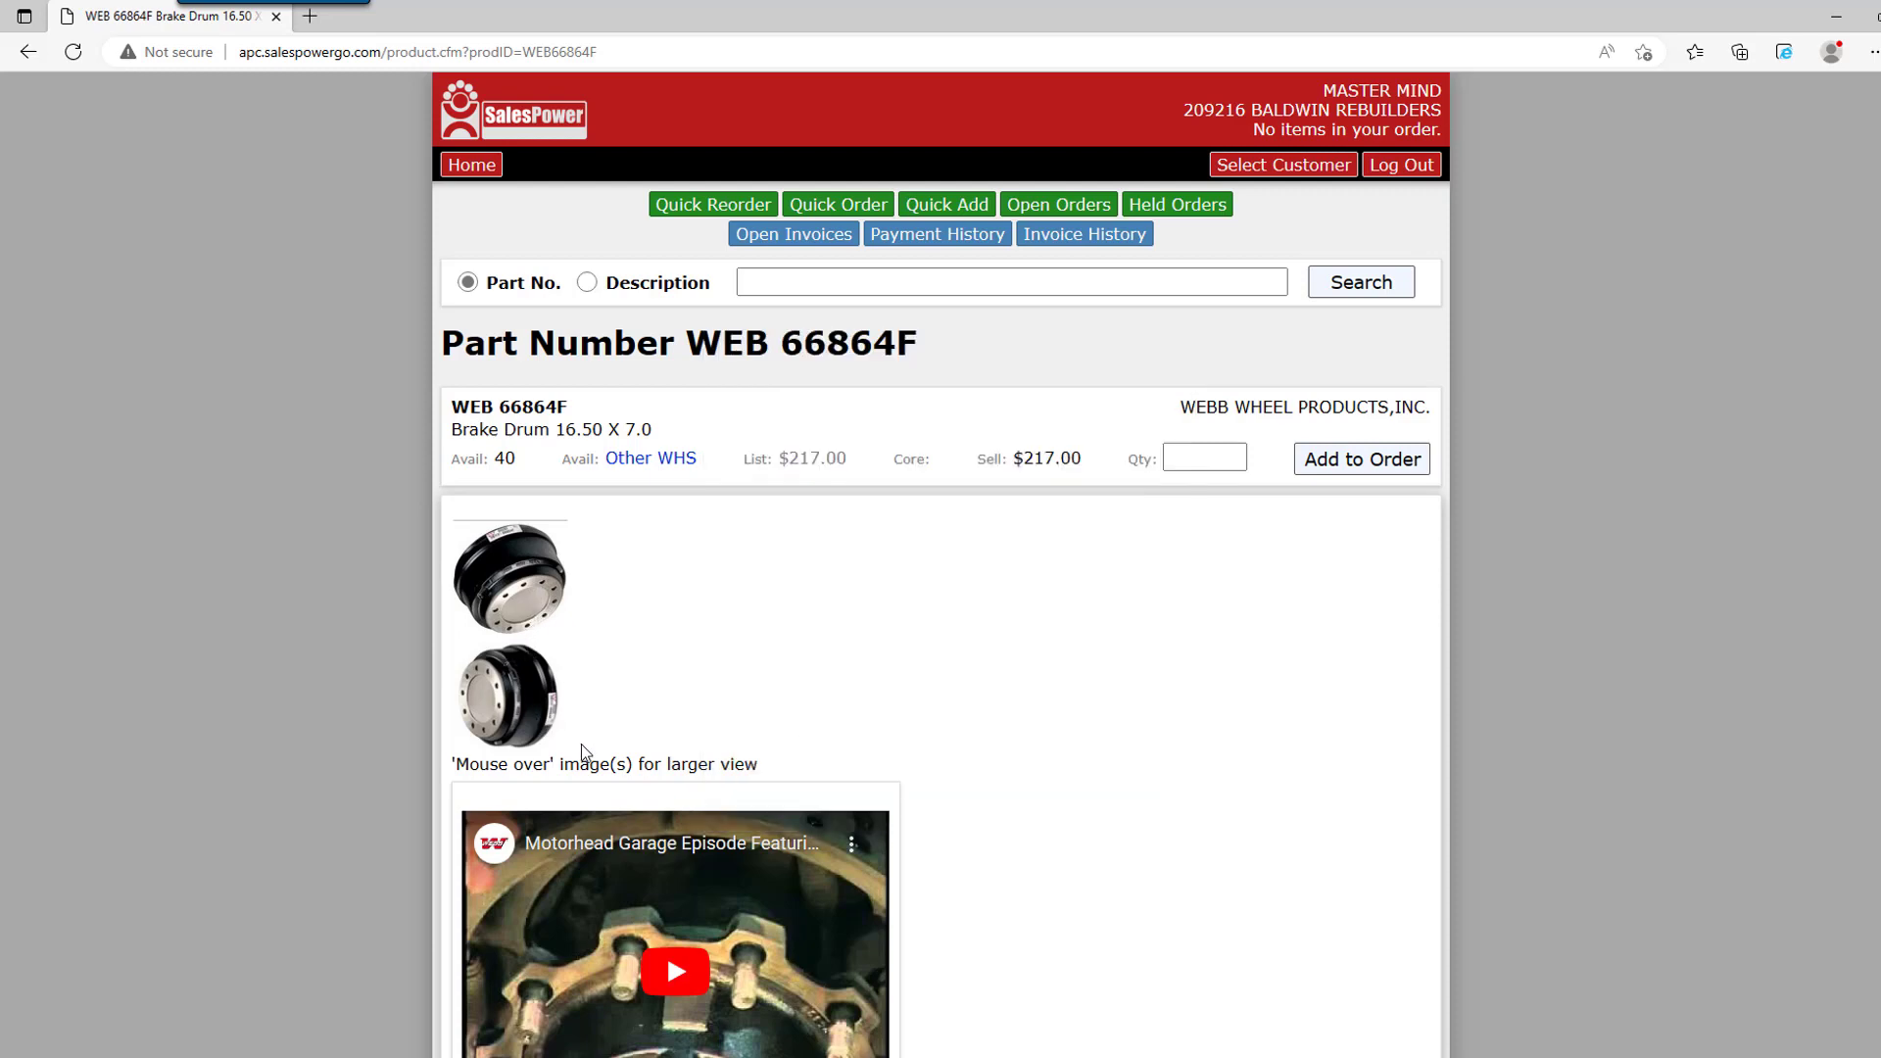
scroll(594, 754, down, 2)
scroll(595, 755, down, 3)
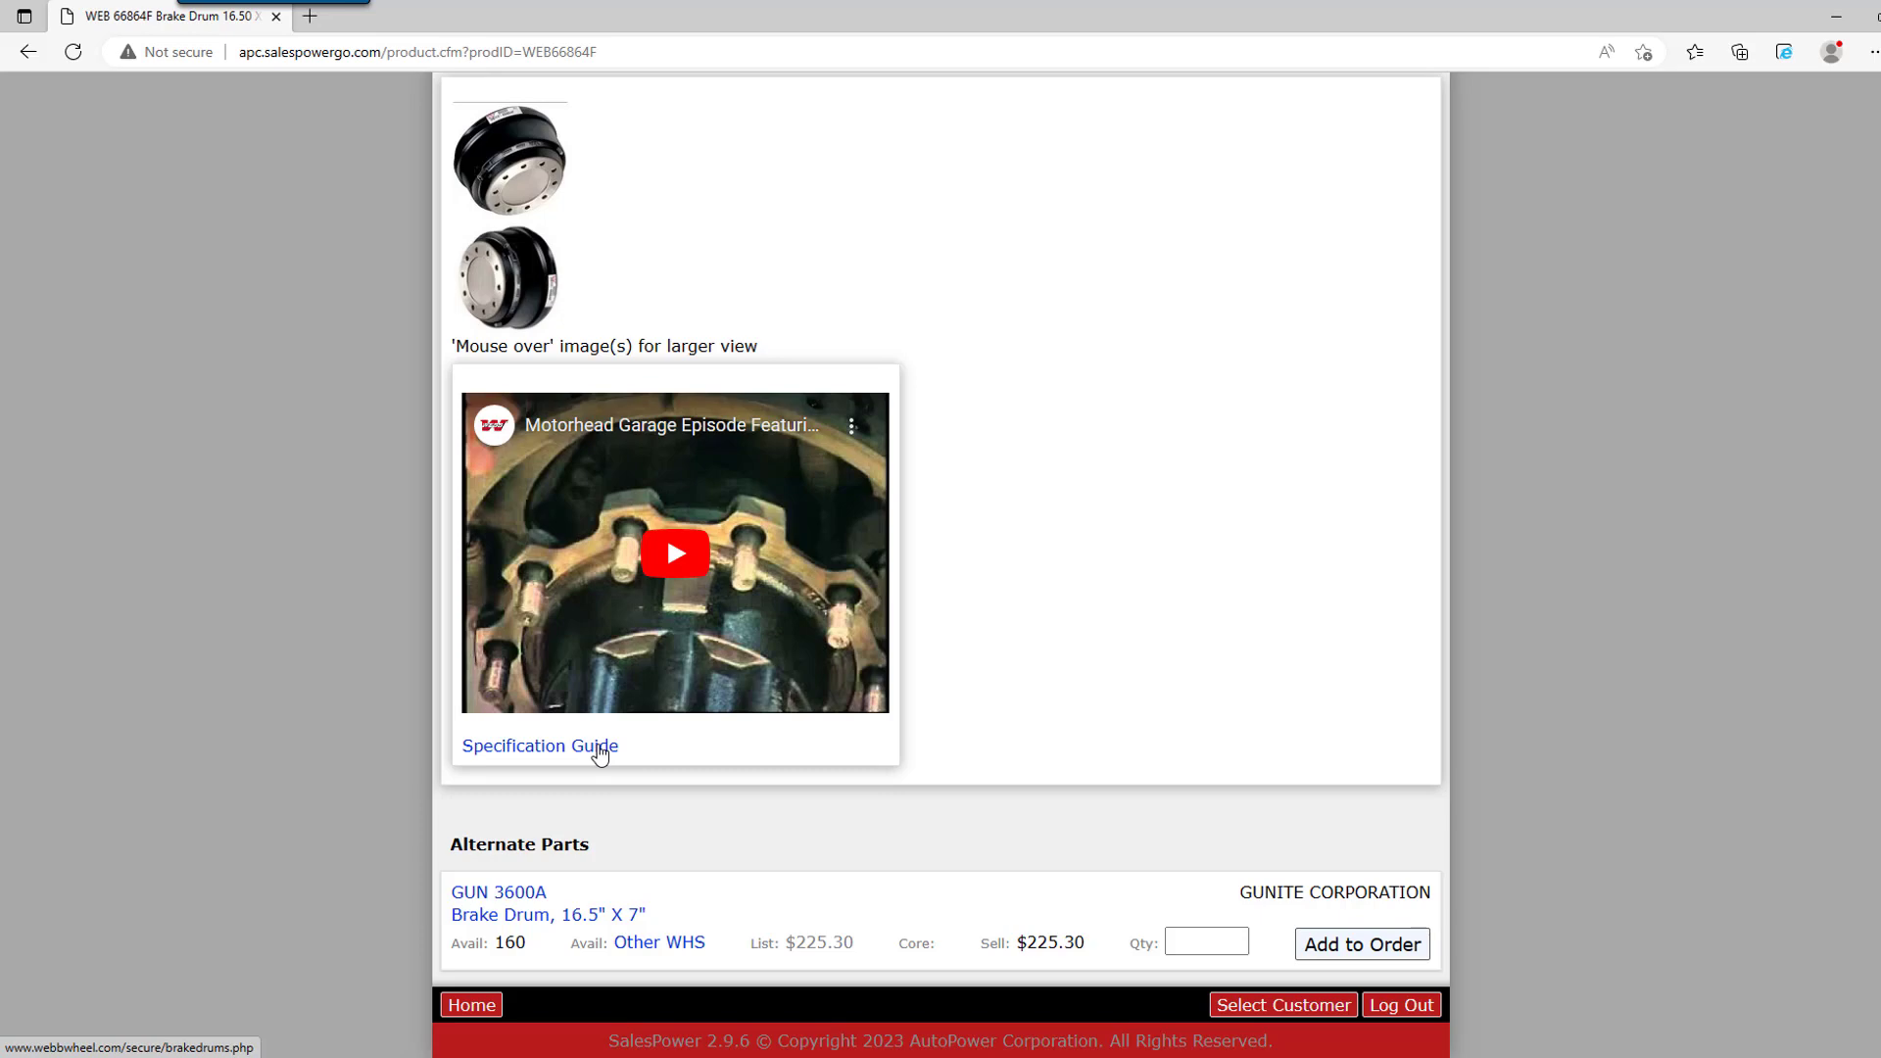
- Return to the home page, open the D/R 8700018 35SI alternator from the specials and view its enlarged images
scroll(599, 752, up, 5)
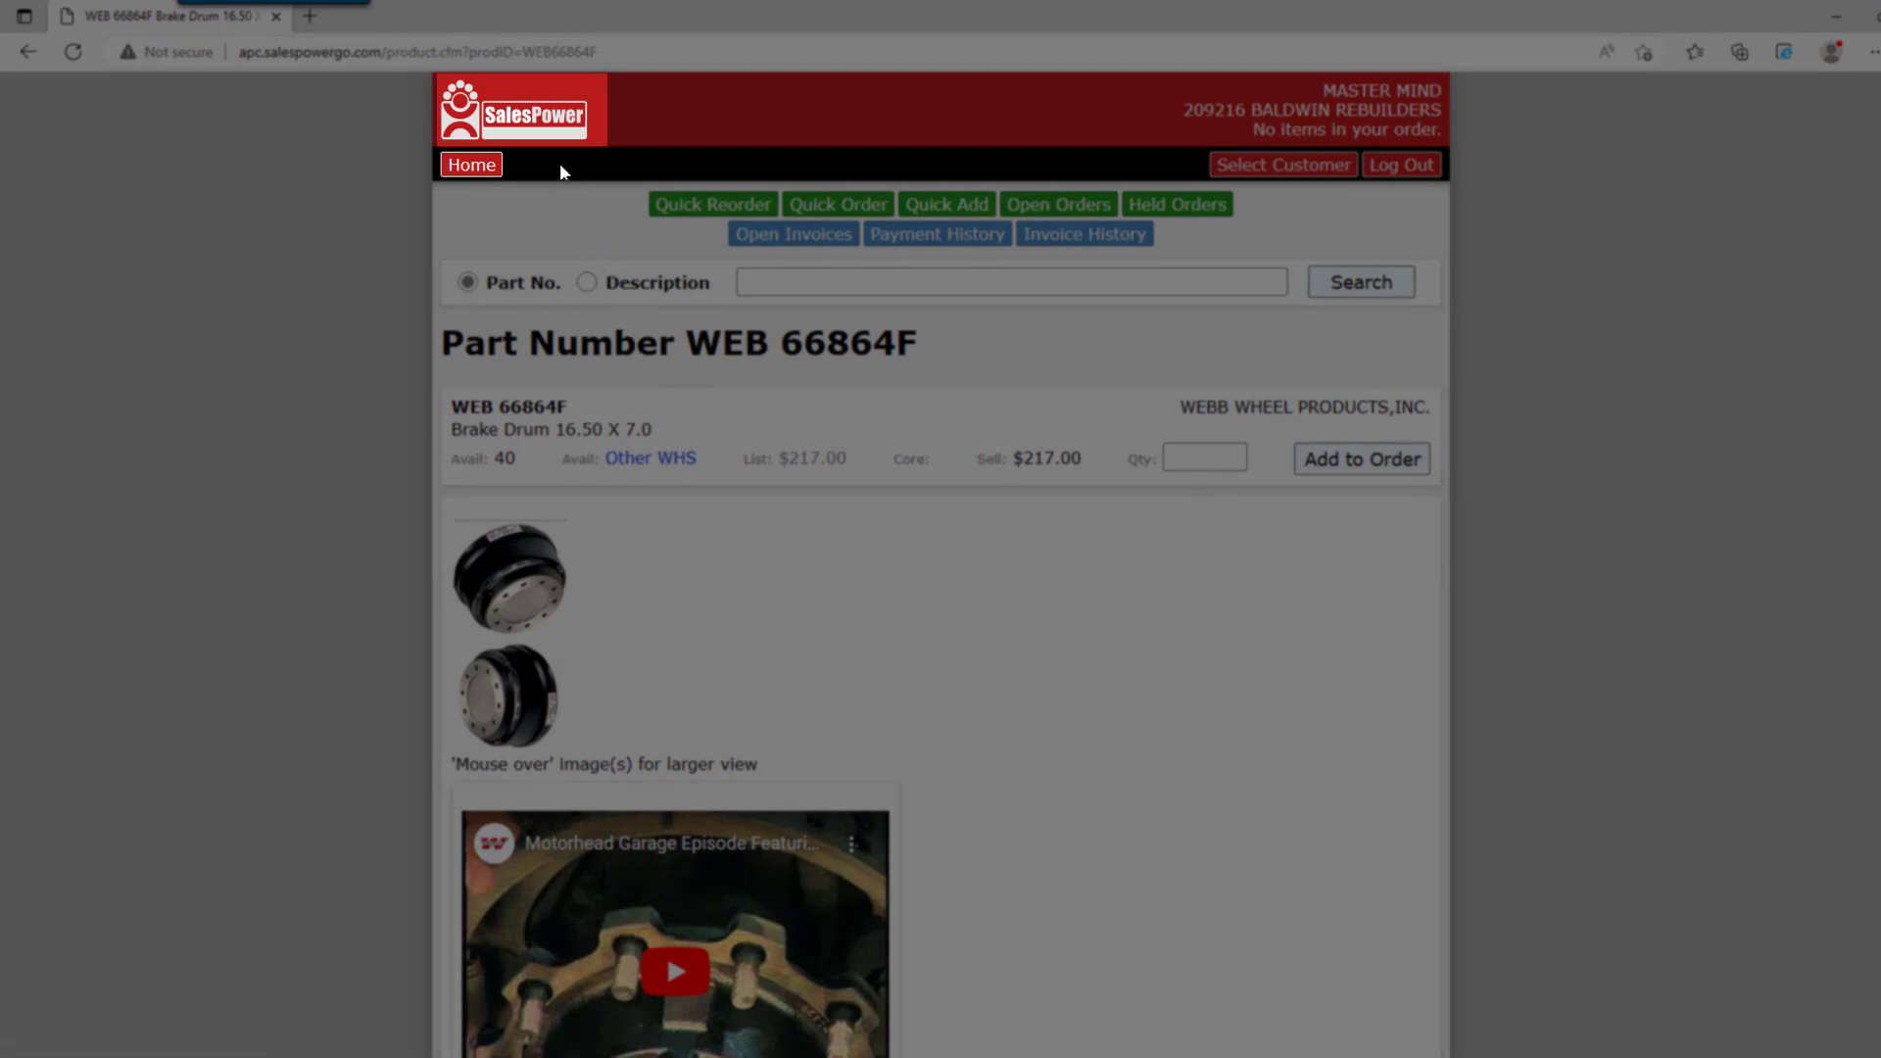
click(526, 108)
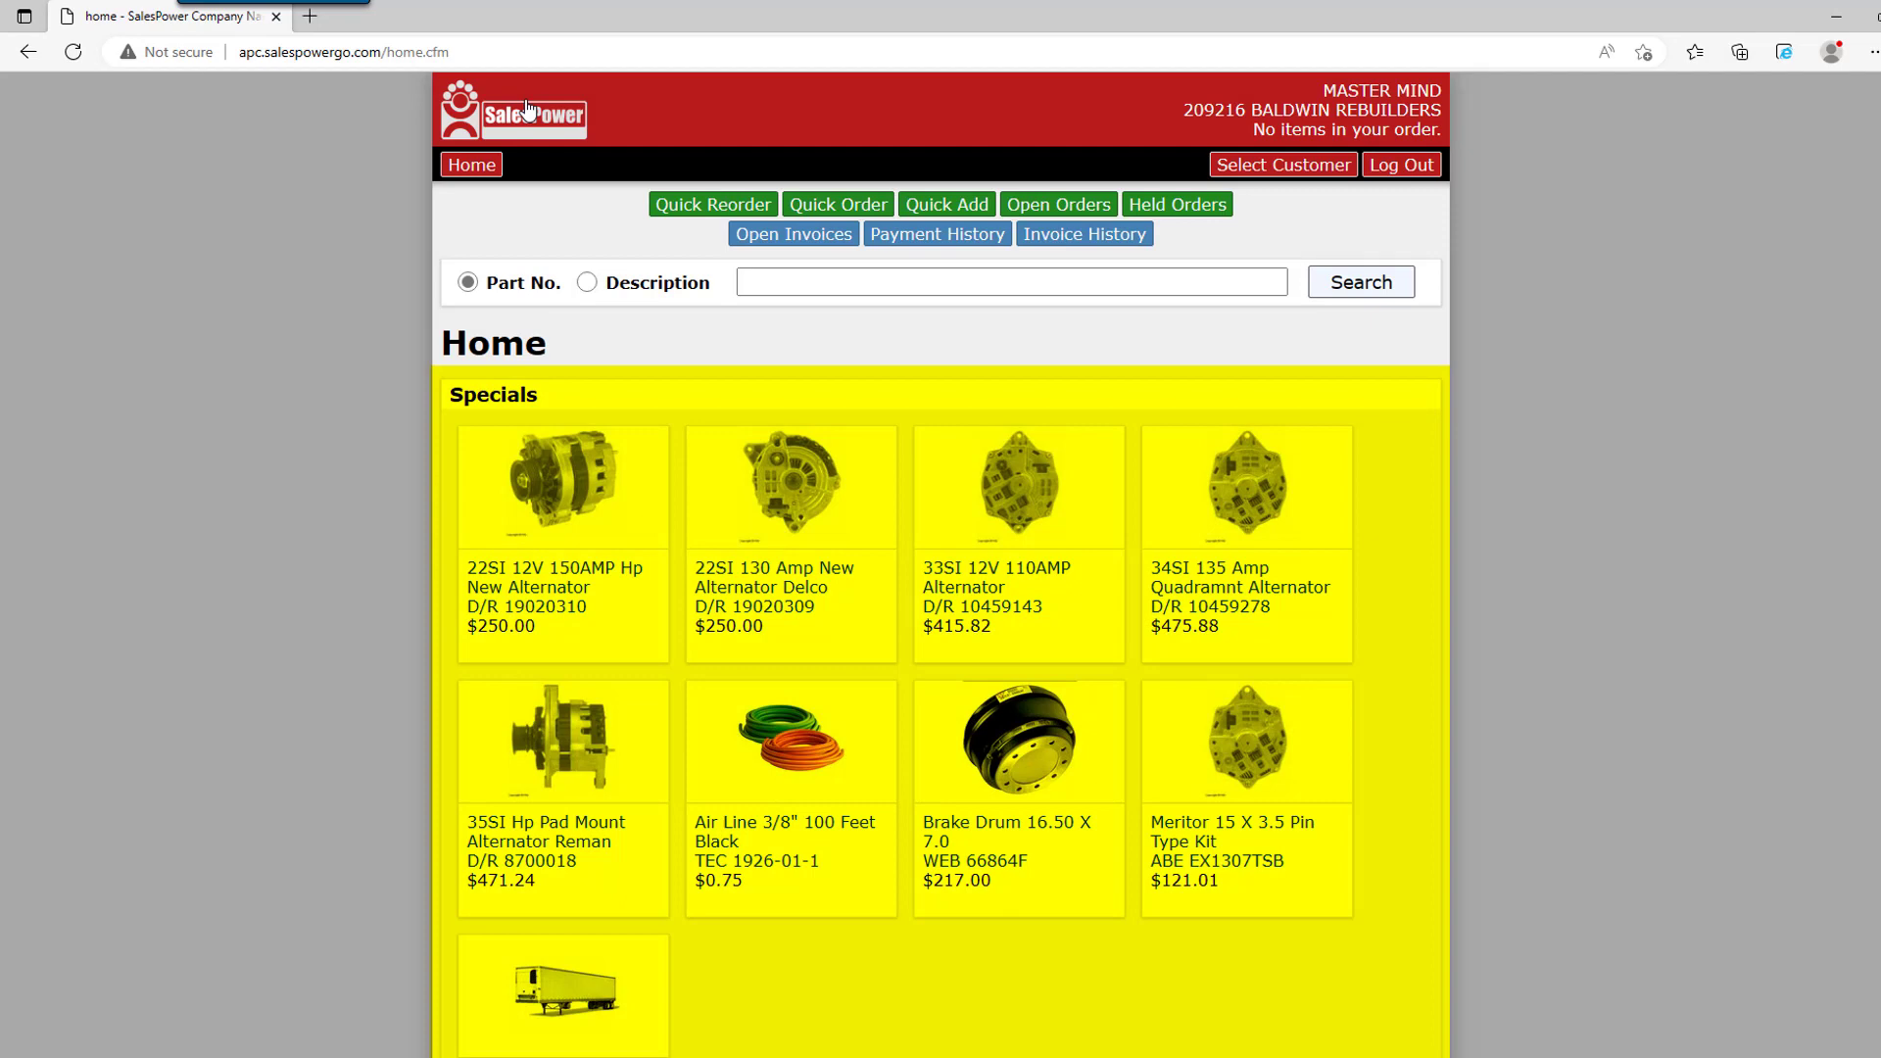
click(549, 828)
mouse_move(525, 780)
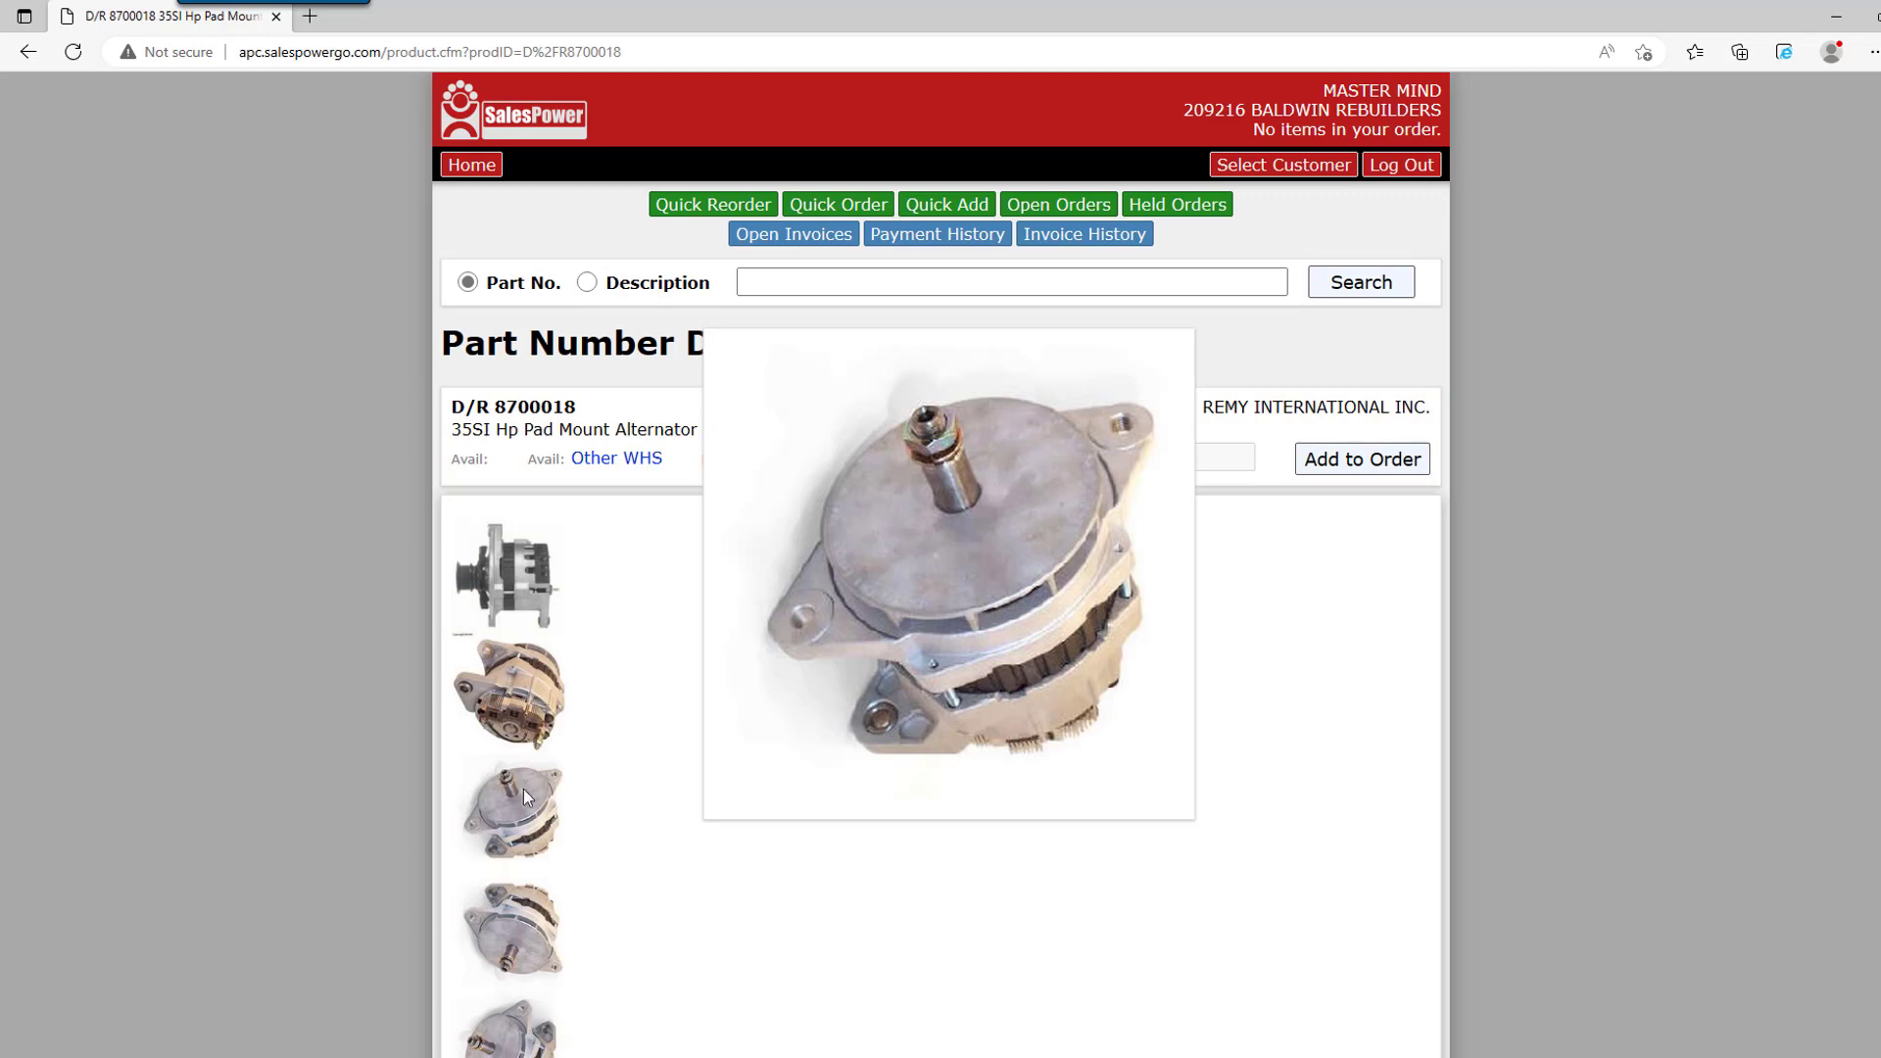
mouse_move(504, 907)
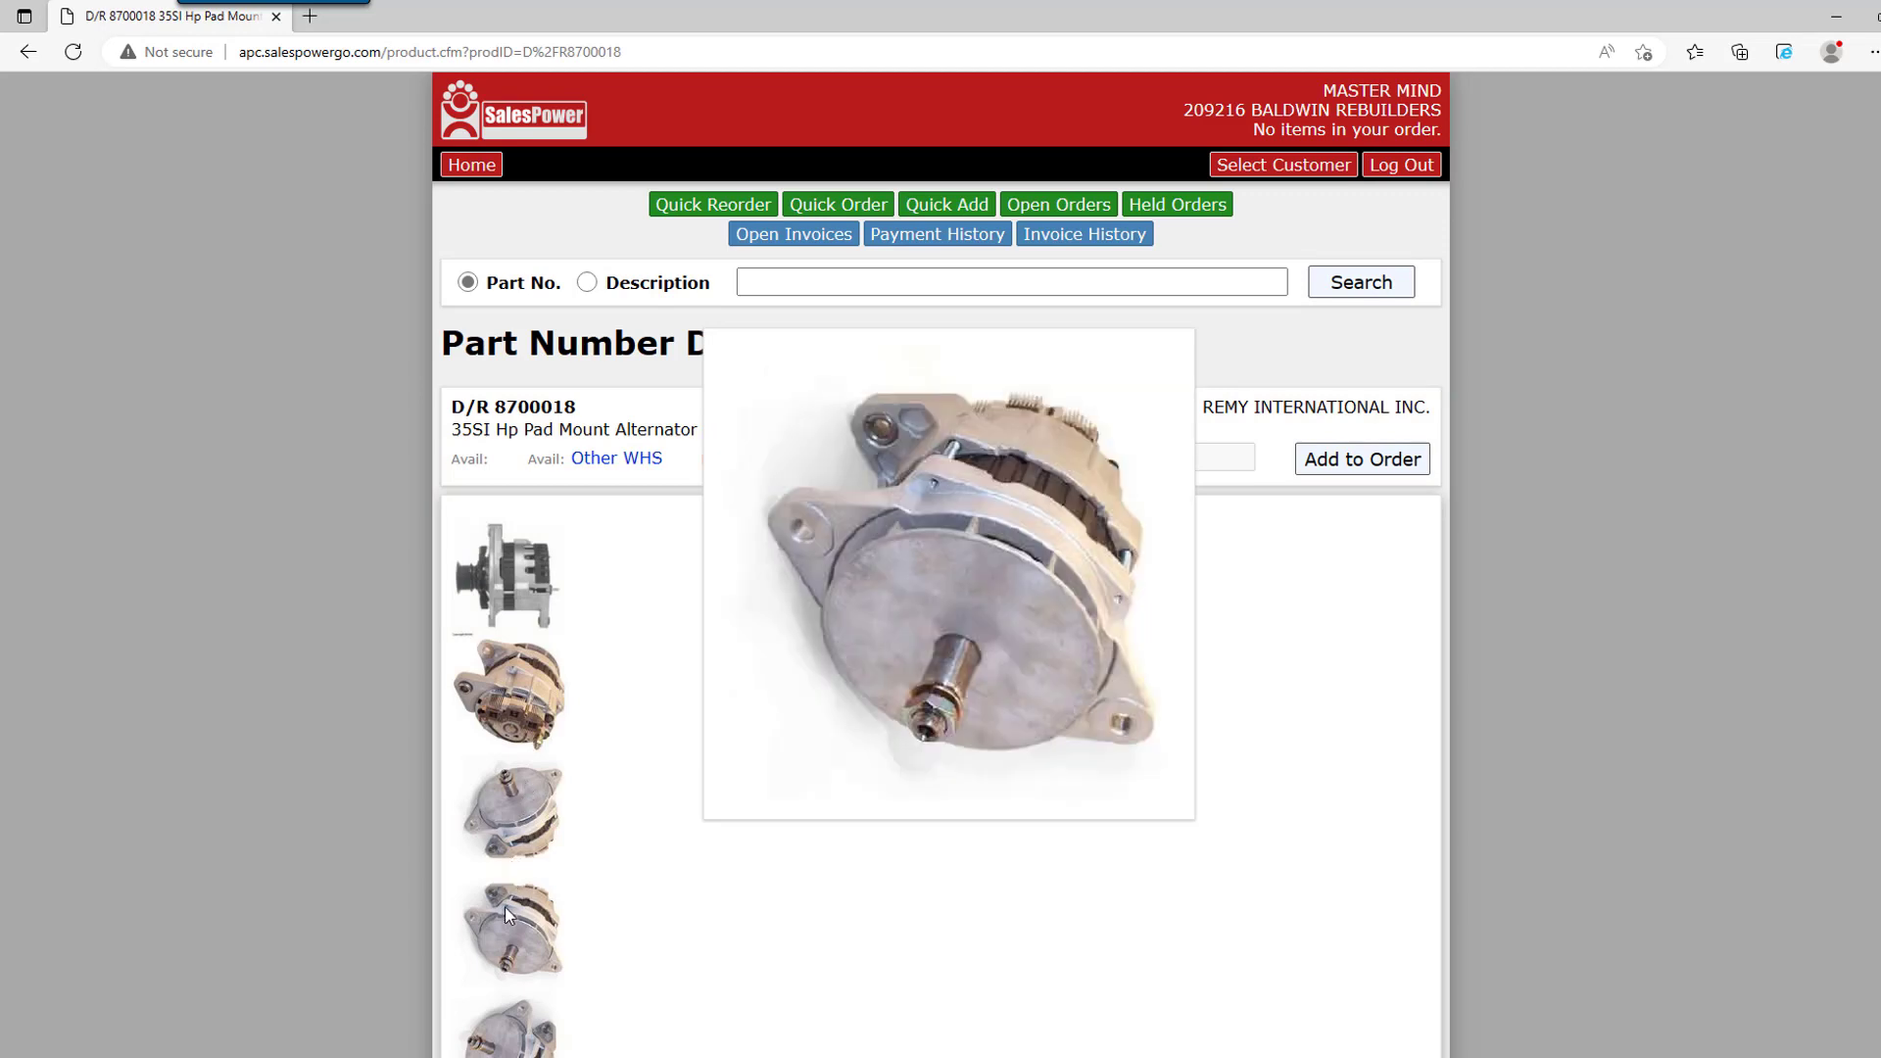
- Read the short note, long note and interchange numbers on the D/R 8700018 alternator's product page
scroll(504, 908, down, 2)
scroll(503, 908, down, 3)
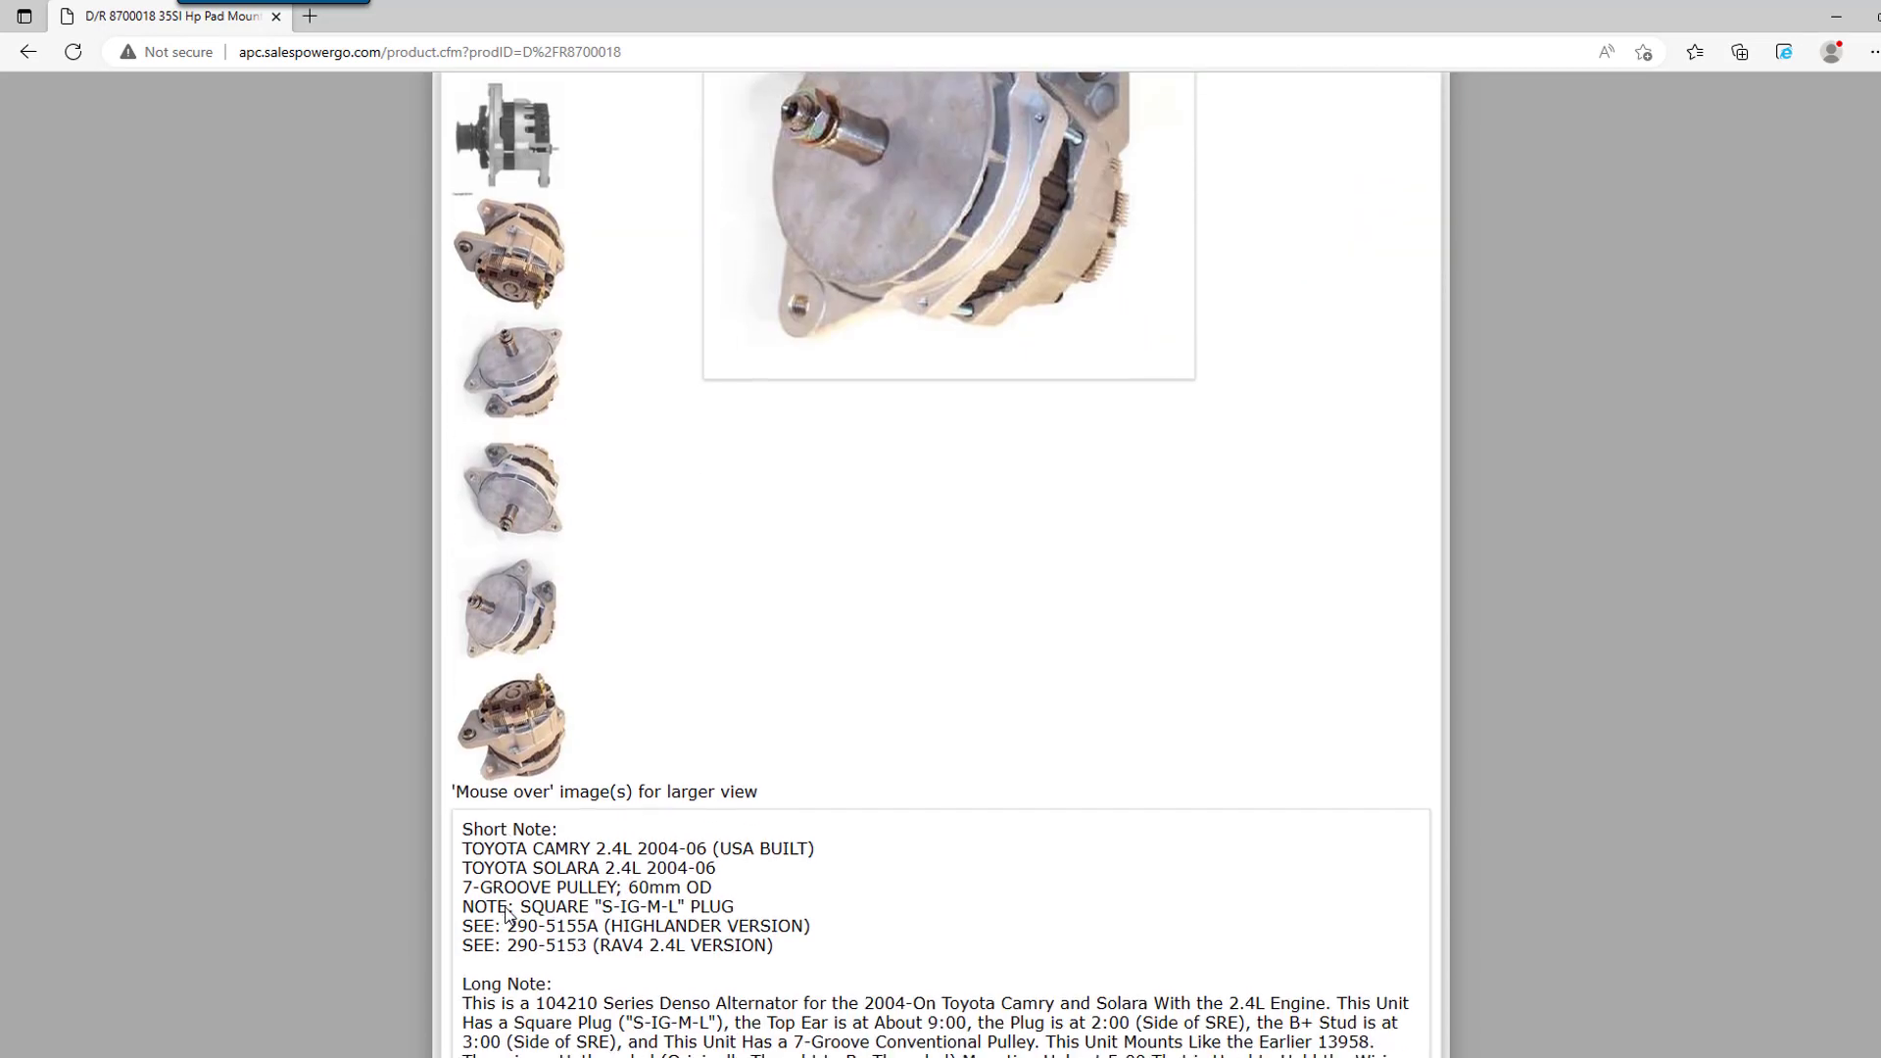
scroll(503, 911, down, 3)
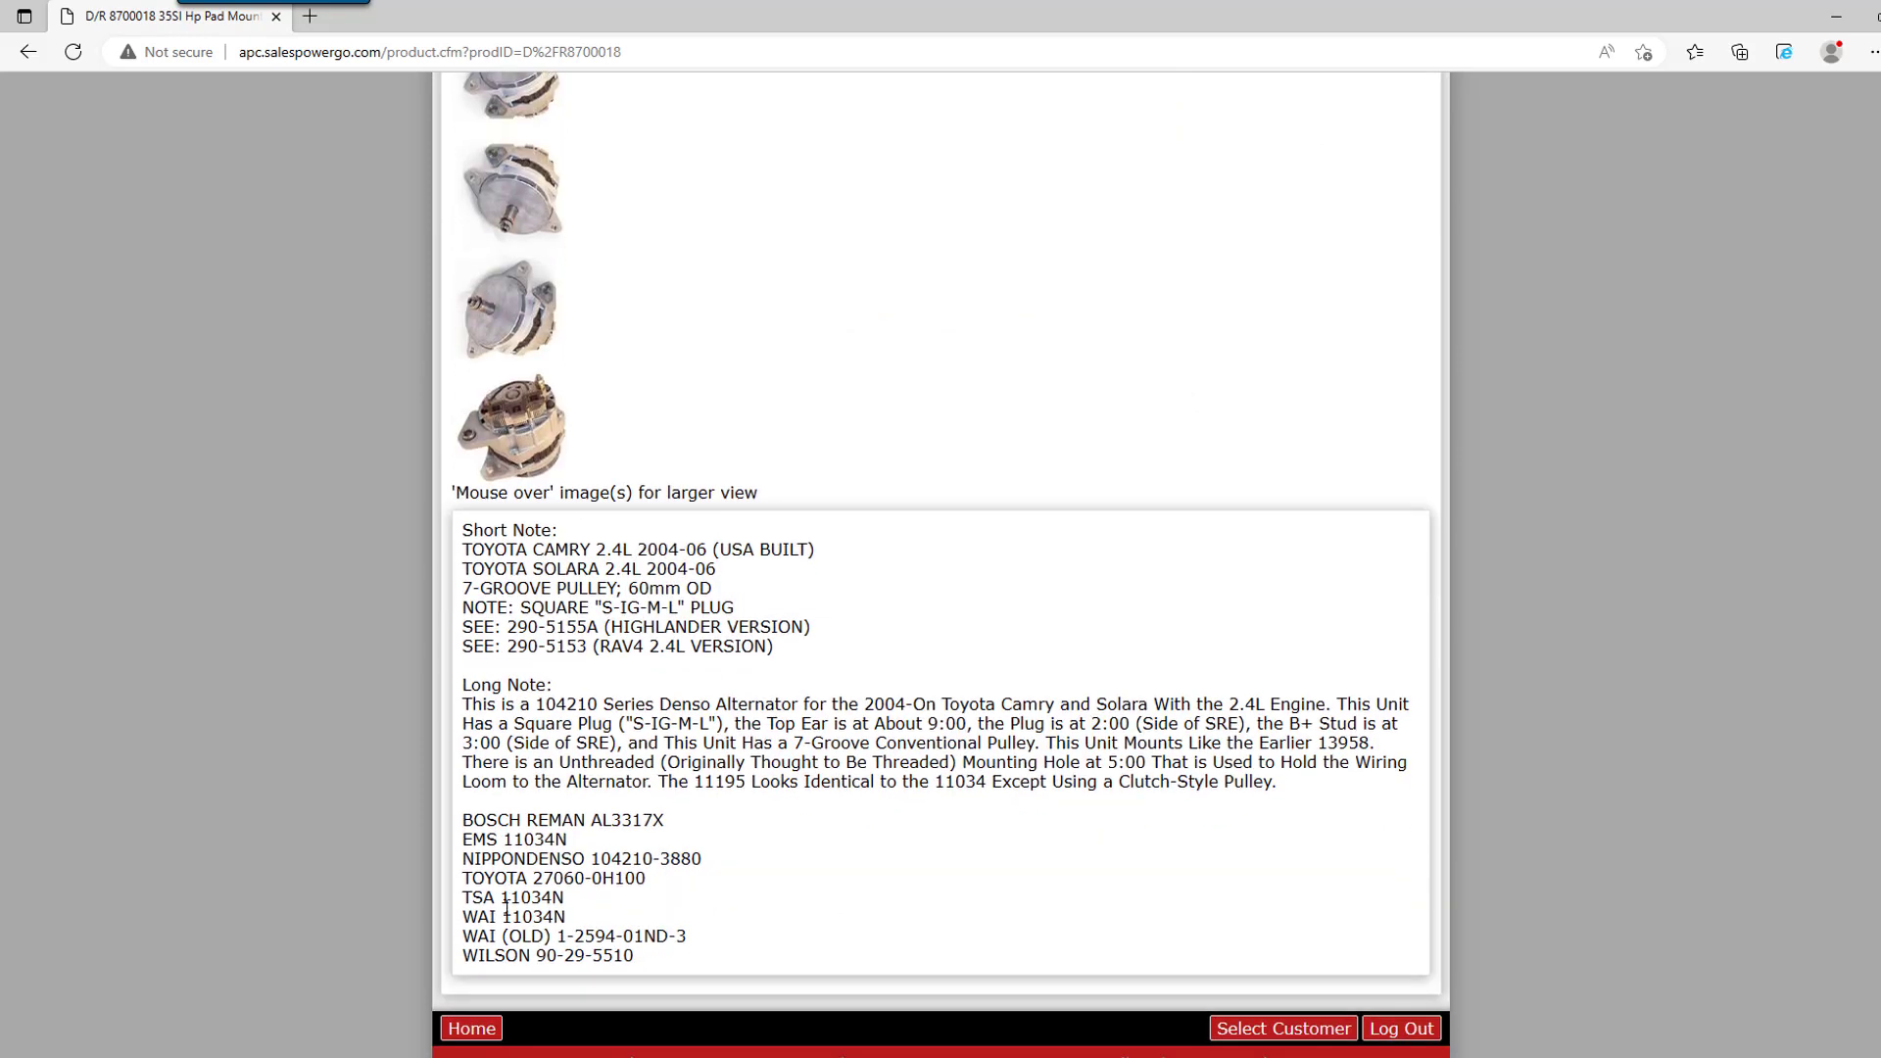
scroll(396, 850, up, 5)
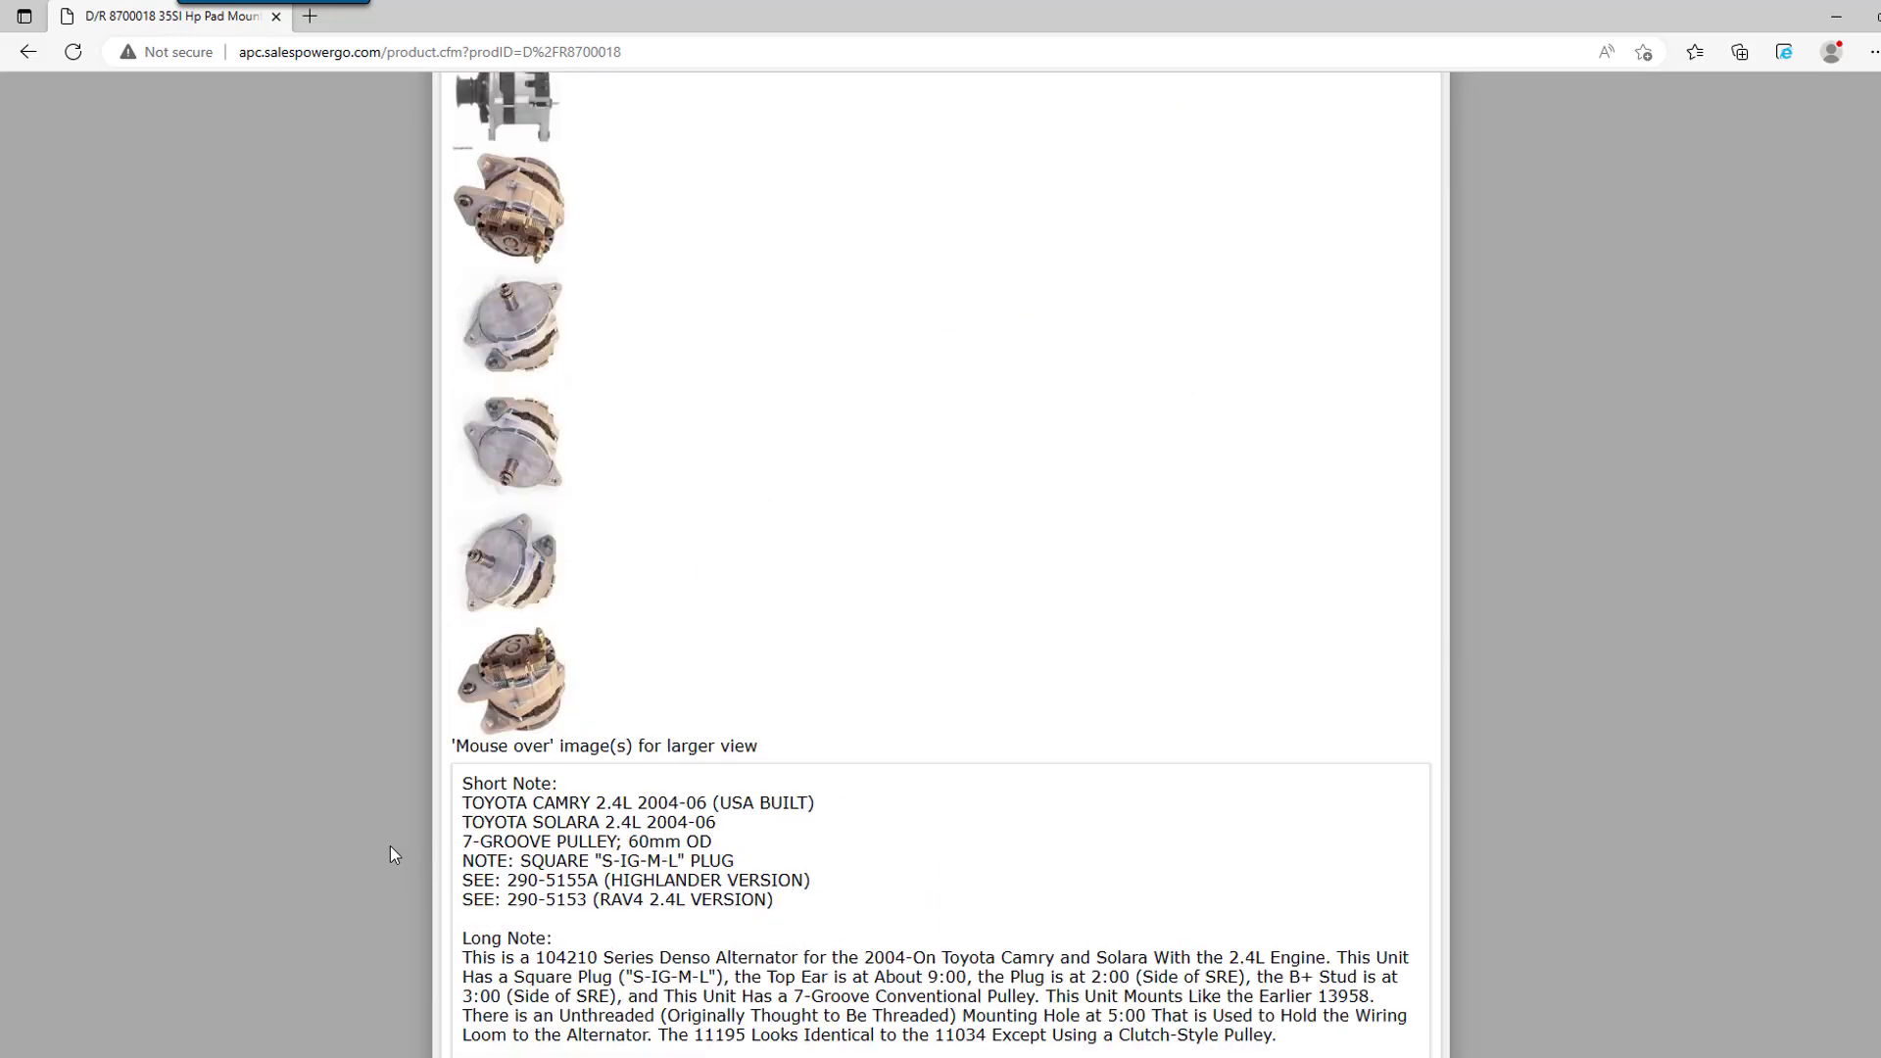
scroll(382, 851, up, 3)
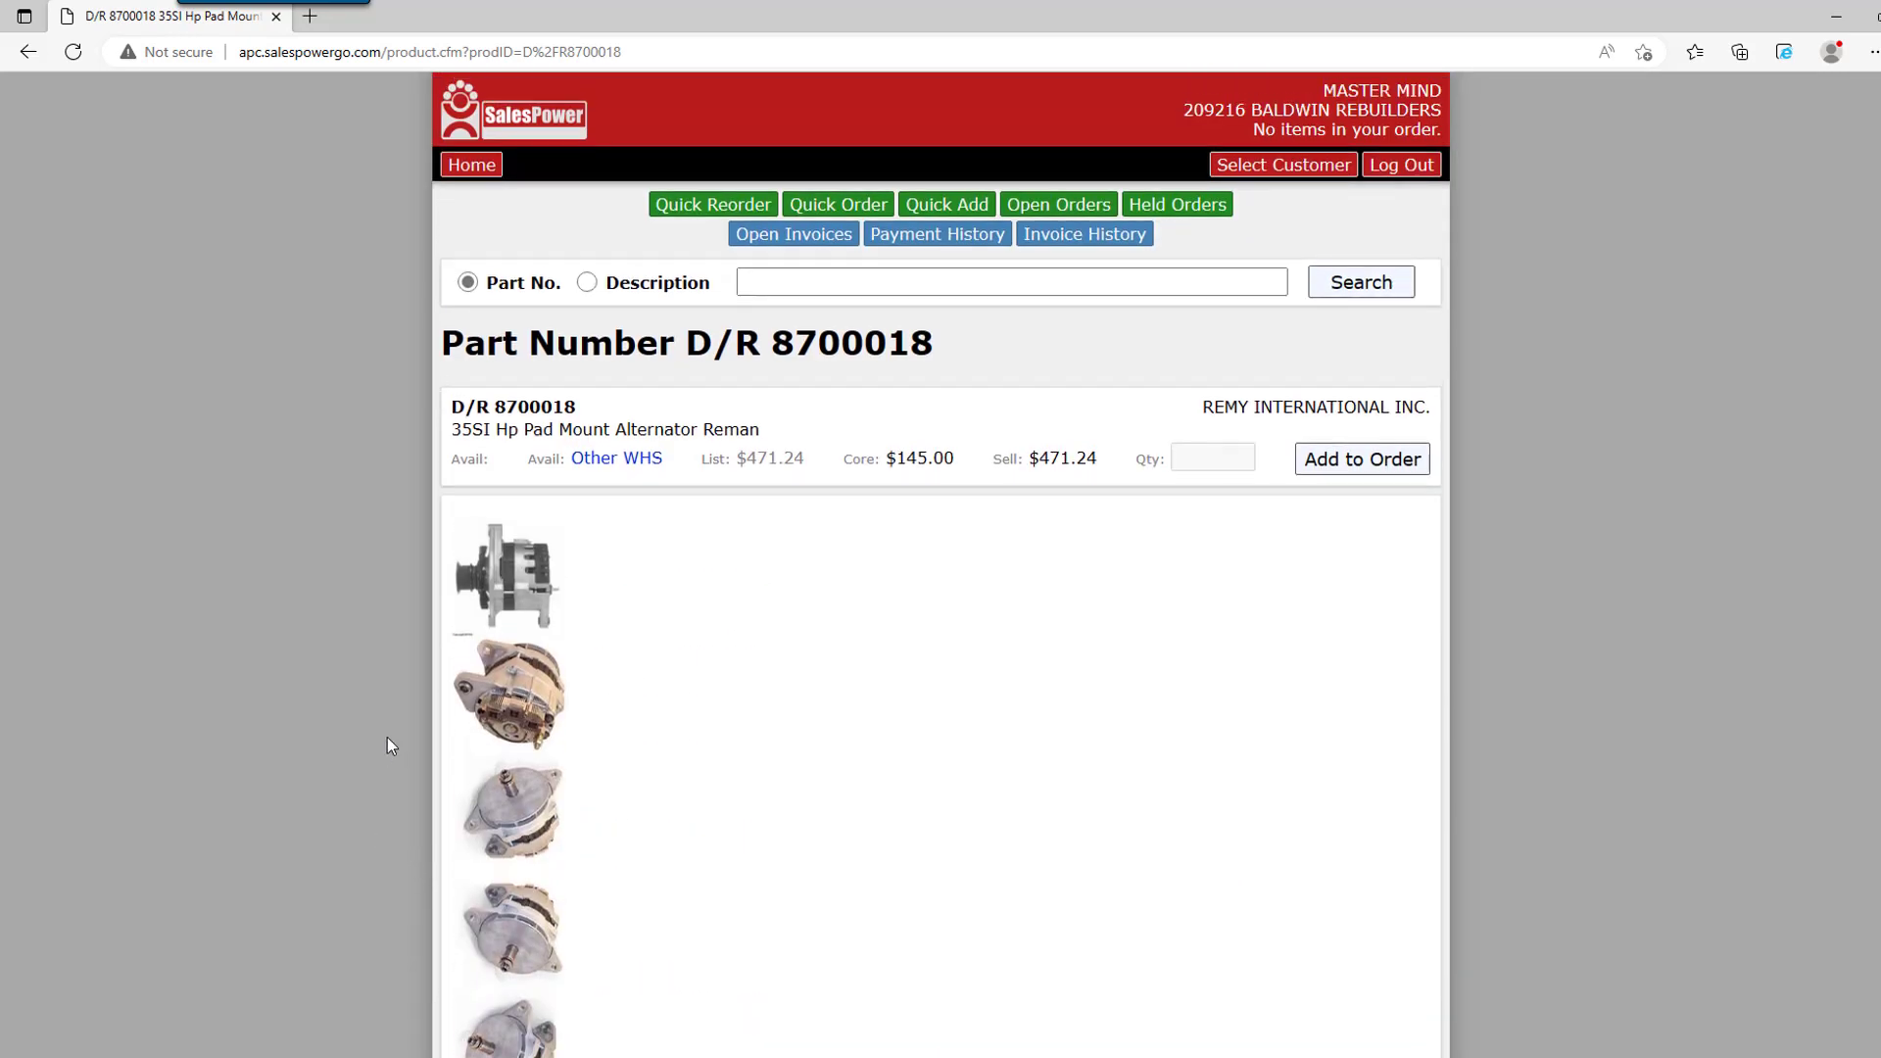
- Go back to the home page and look through its listings down to the Bargains section
click(460, 133)
scroll(460, 133, down, 9)
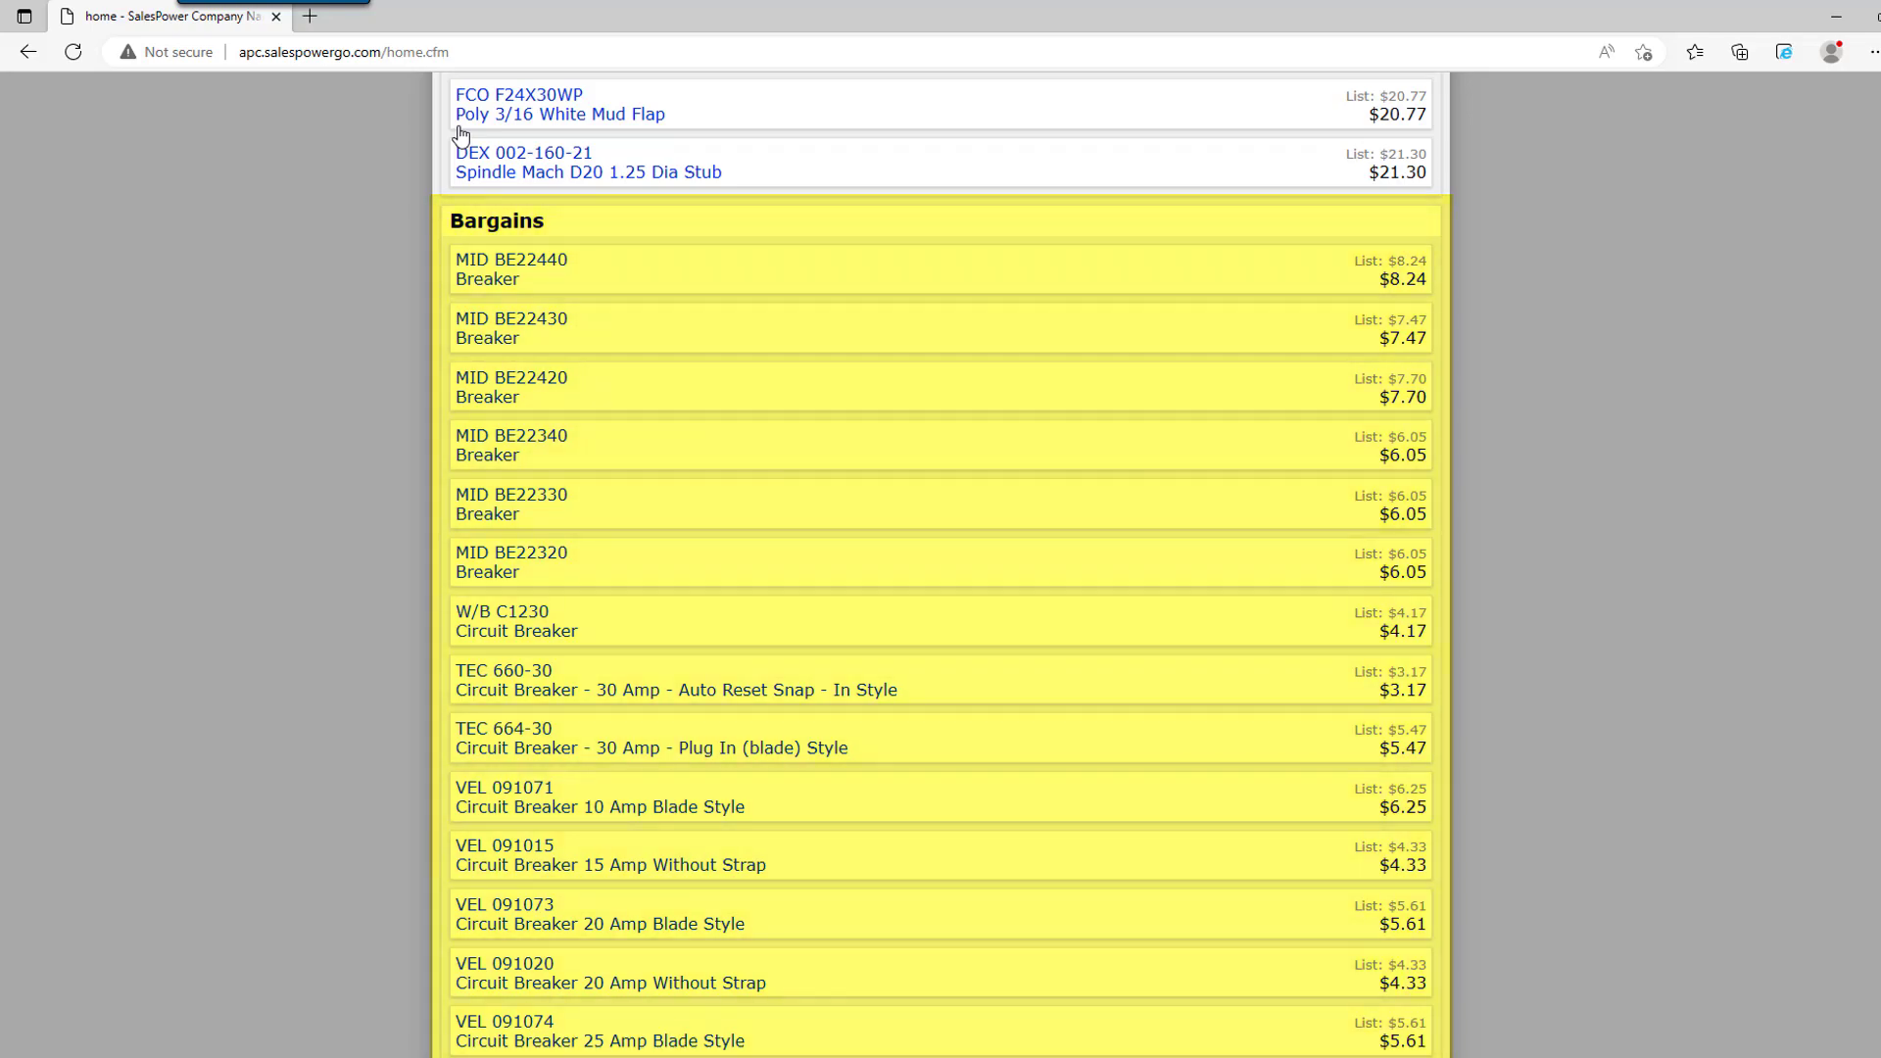
scroll(461, 133, up, 10)
scroll(461, 132, up, 5)
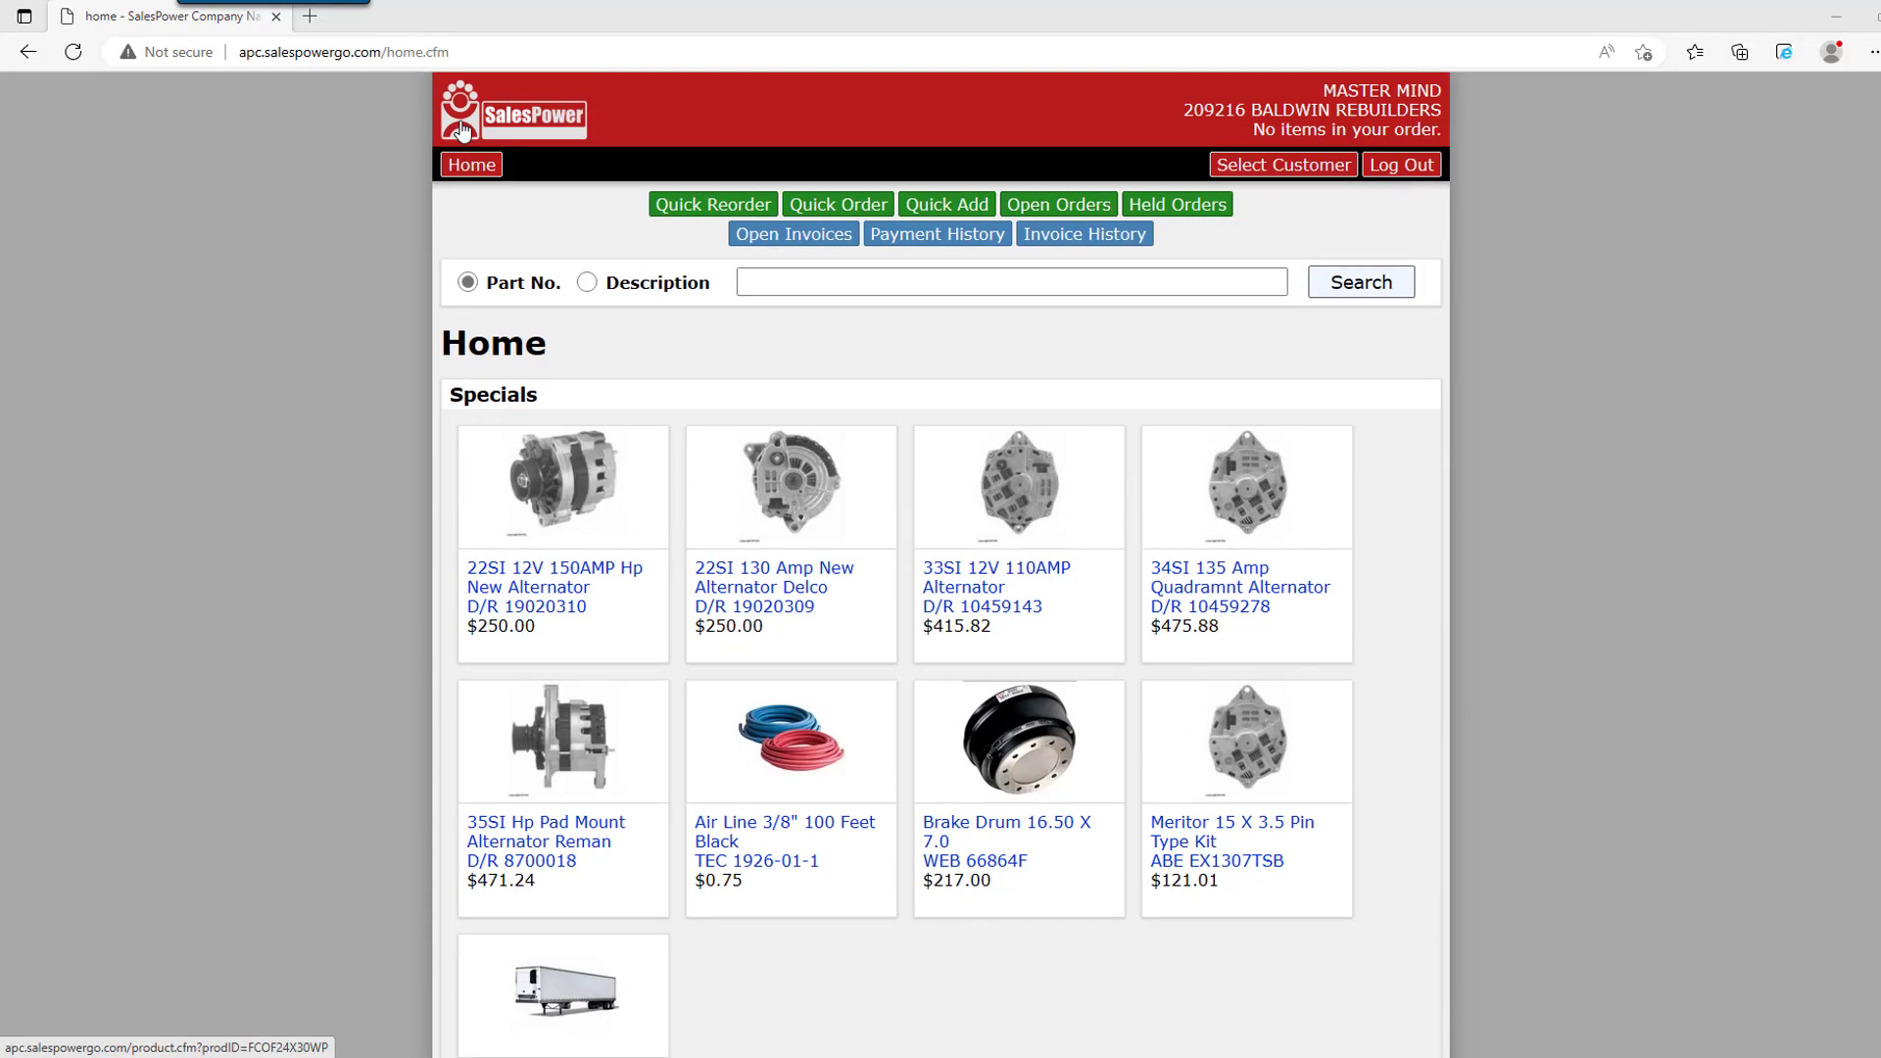